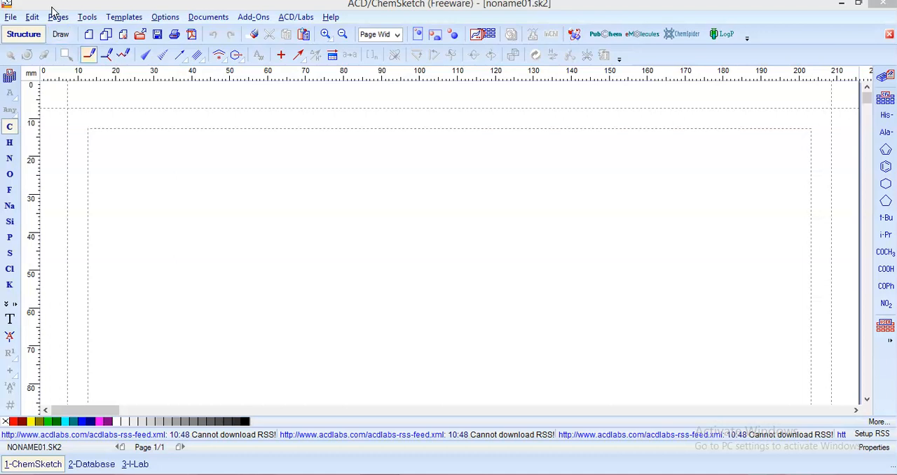
Place a benzene ring from the ready-made ring templates near the upper left of the page
click(885, 168)
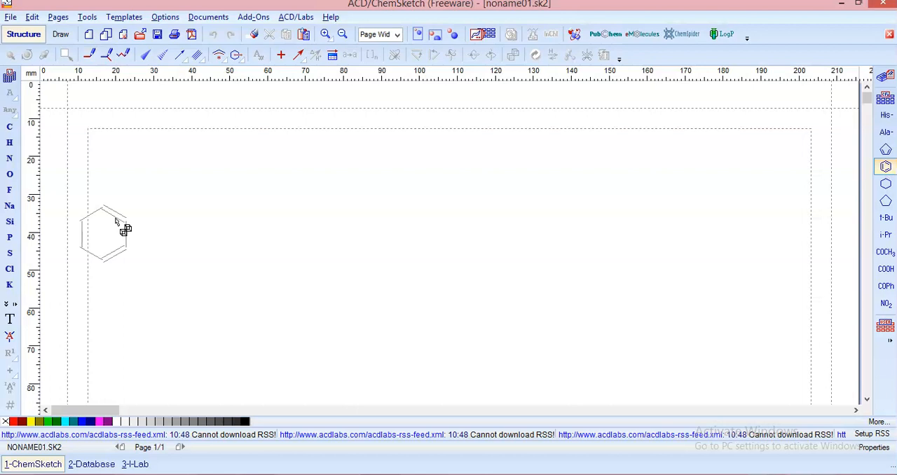
click(245, 203)
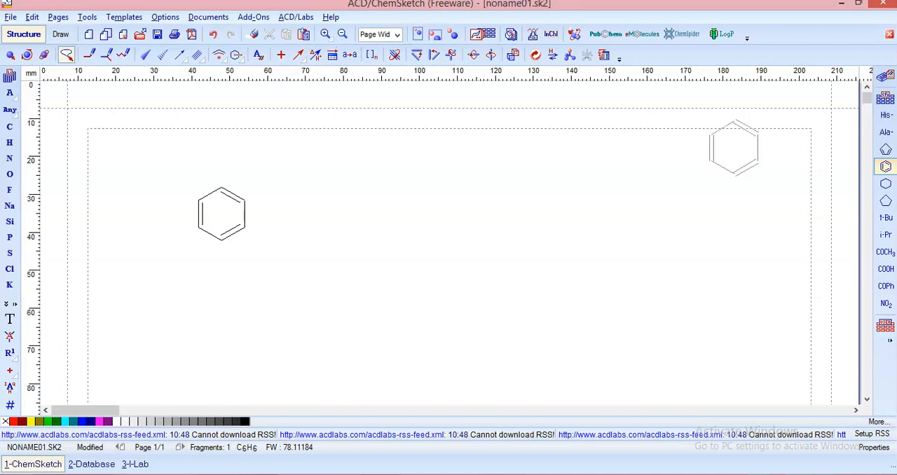
Draw a six-membered carbon ring freehand beside the benzene ring, about 20 mm across
click(10, 127)
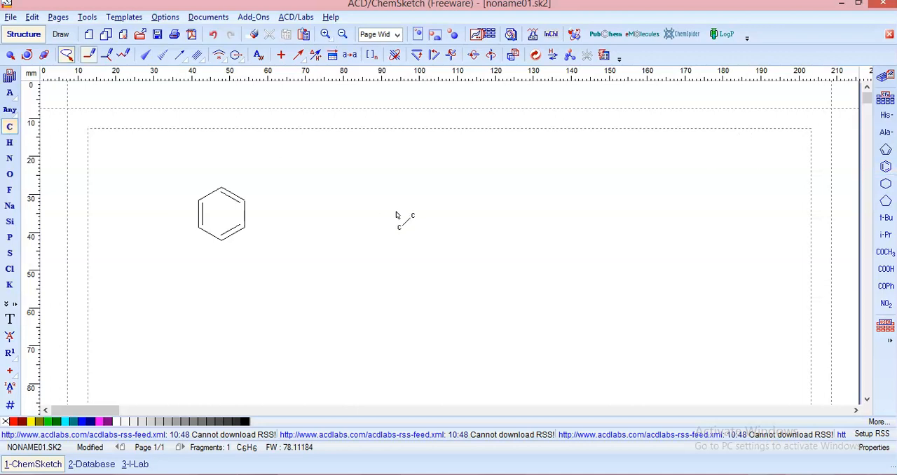
mouse_move(332, 199)
mouse_down()
mouse_move(370, 183)
mouse_move(398, 208)
mouse_up()
drag(323, 205, 403, 251)
drag(400, 217, 400, 252)
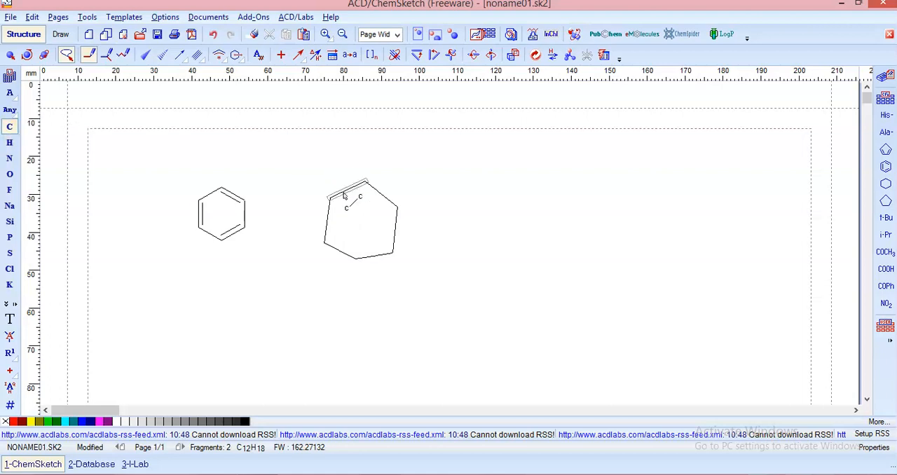
Turn every other bond of the hand-drawn ring into a double bond, cycling the first one through the bond orders
click(344, 197)
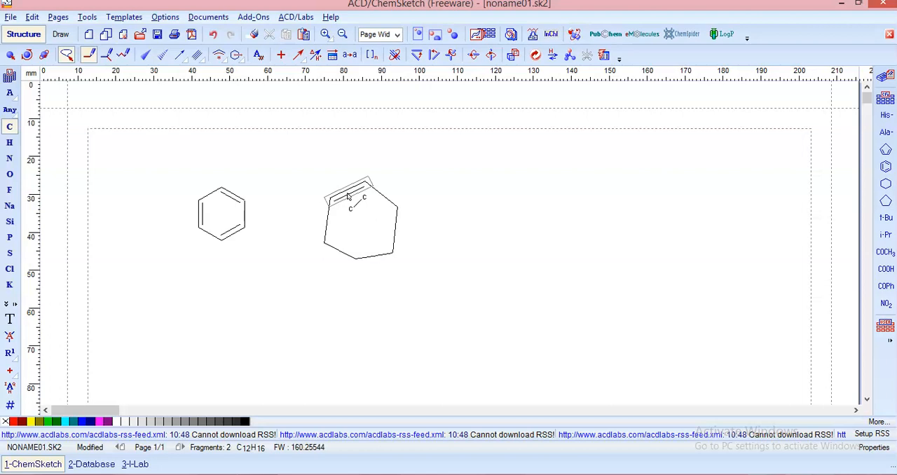
click(348, 196)
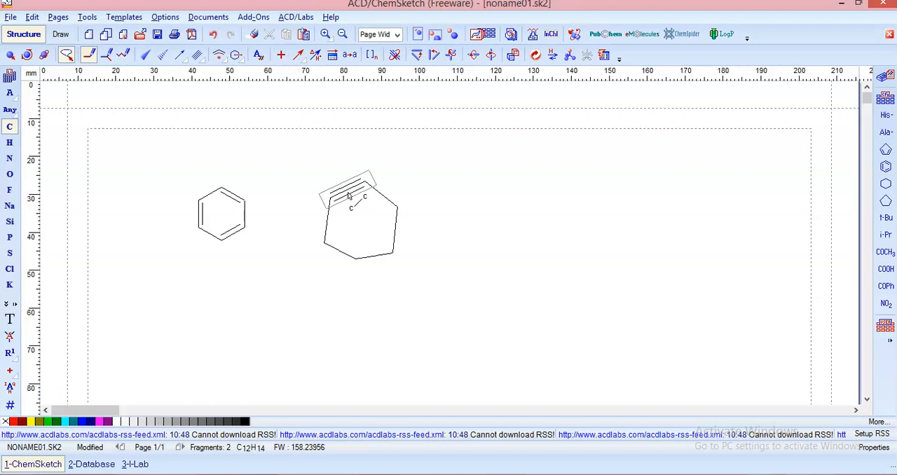
click(347, 197)
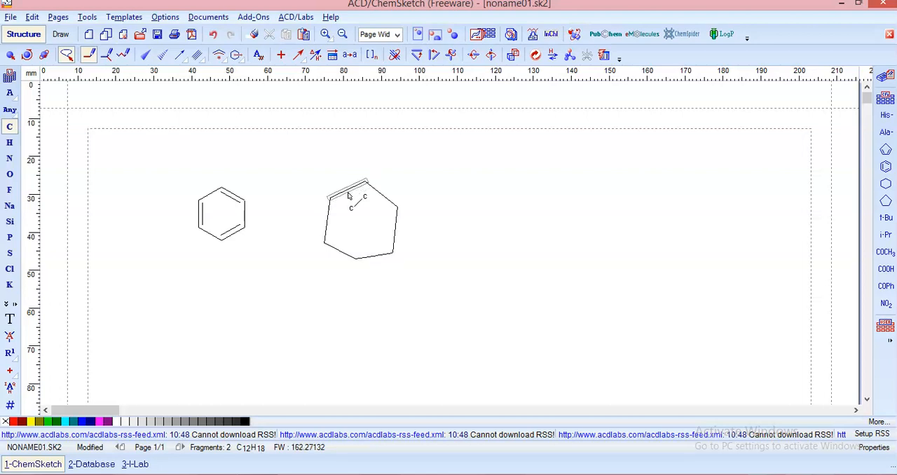
click(347, 197)
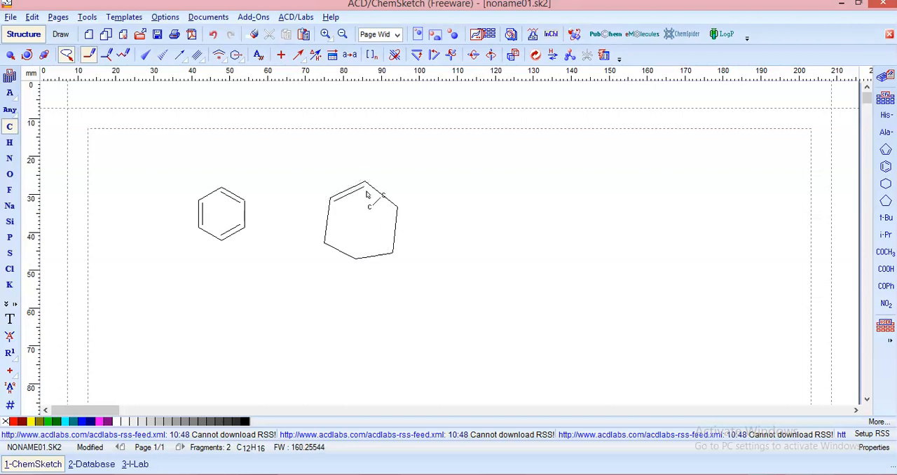
click(396, 232)
click(342, 252)
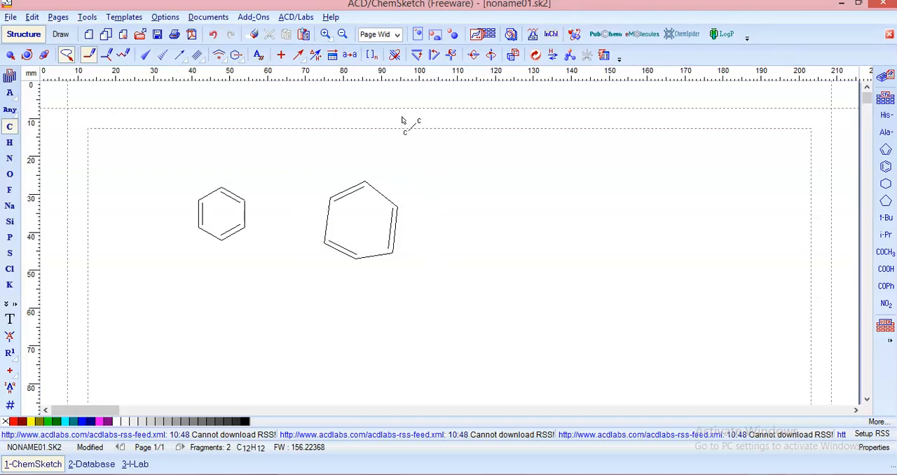
Regularise the hand-drawn ring with Clean Structure and enlarge it slightly
click(11, 55)
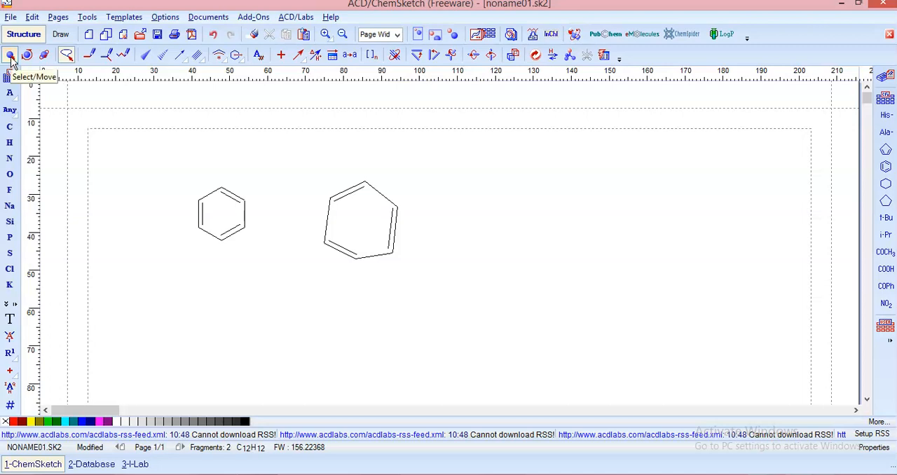
click(366, 225)
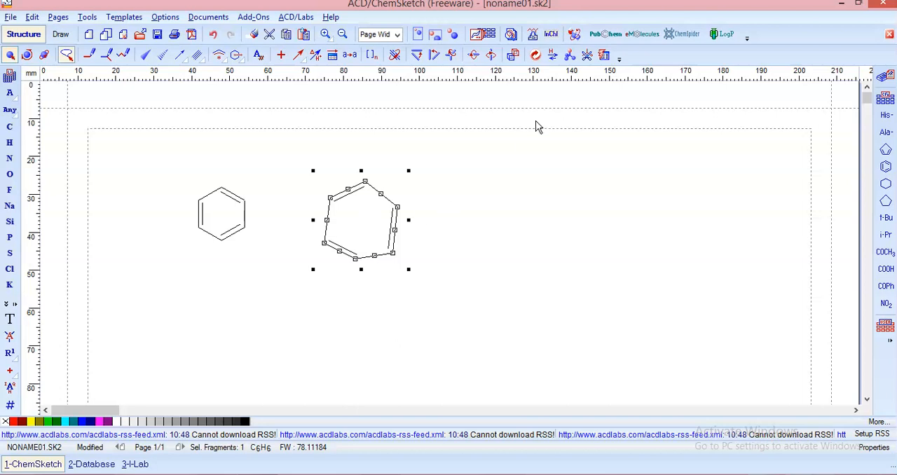
click(534, 56)
click(466, 266)
click(380, 247)
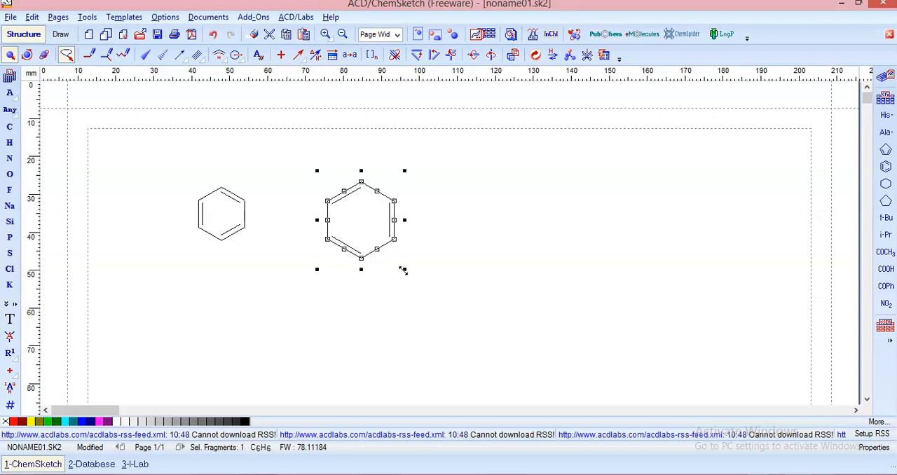
drag(404, 269, 412, 291)
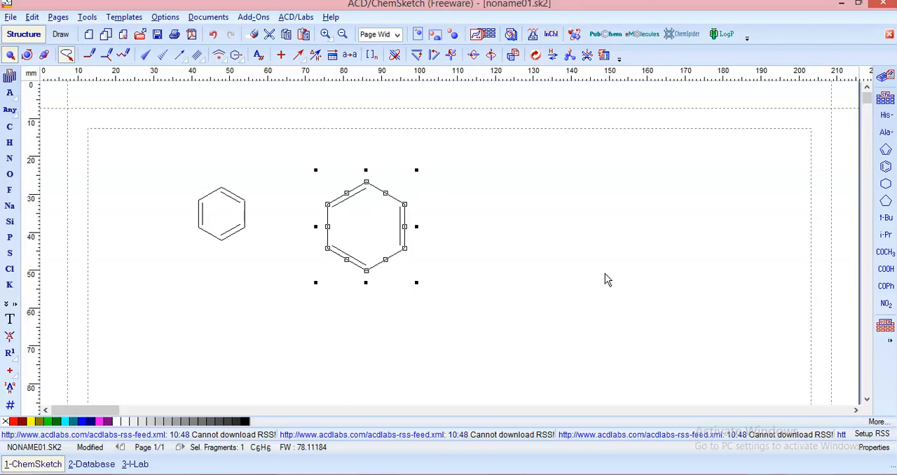
Delete the hand-drawn ring, keeping the template benzene
click(514, 261)
click(364, 240)
key(Delete)
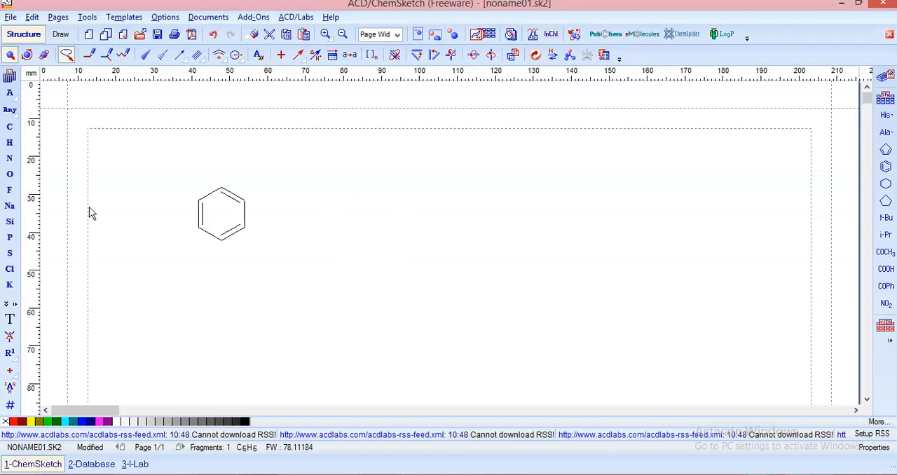
Draw a single-headed reaction arrow about 30 mm long extending horizontally to the right of the benzene ring
click(316, 59)
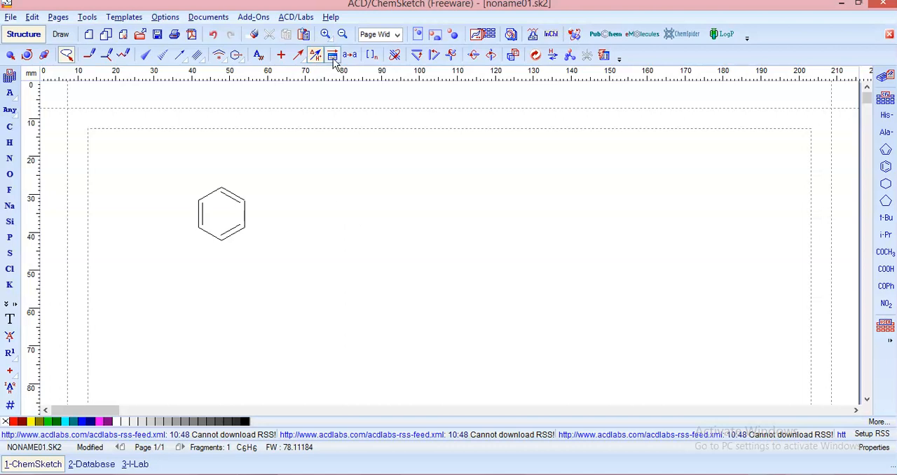
click(298, 60)
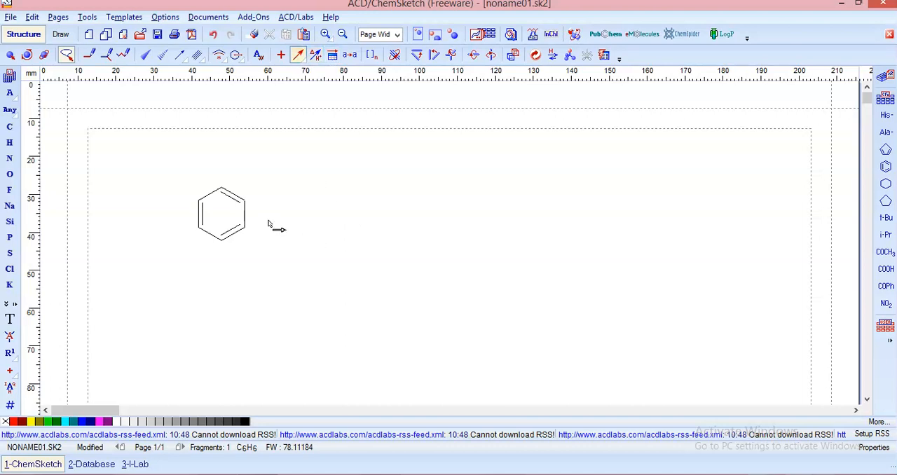
drag(261, 216, 375, 215)
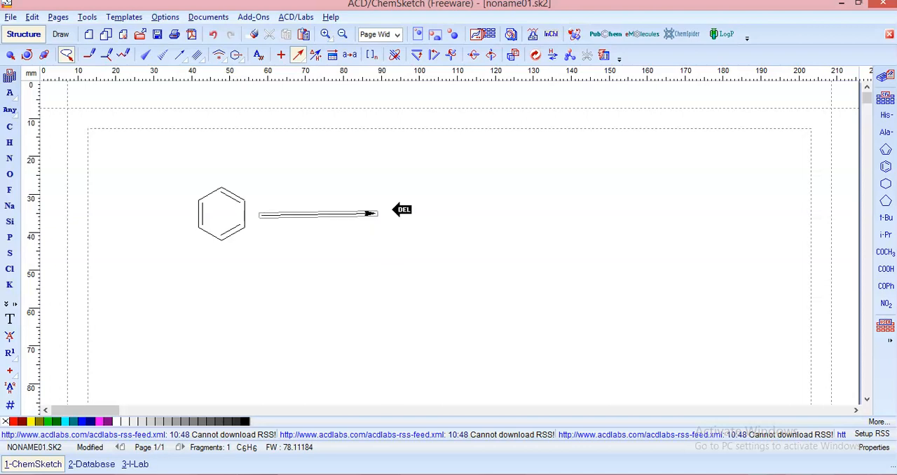
Draw an equilibrium arrow about 31 mm long below the single-headed reaction arrow
click(298, 55)
click(305, 90)
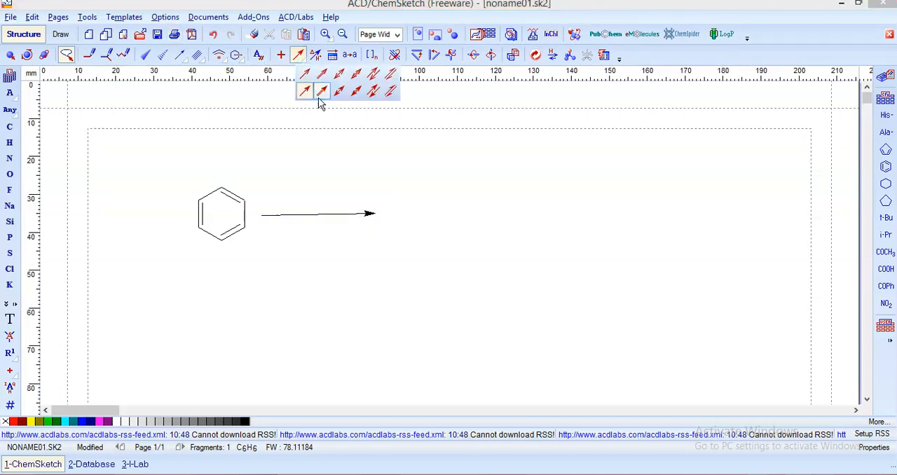
click(389, 89)
drag(271, 246, 394, 254)
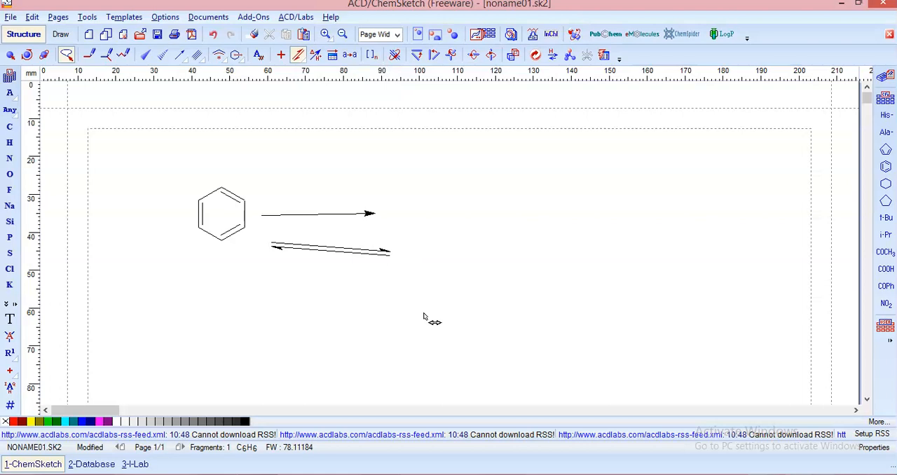
Shorten the equilibrium arrow slightly and delete it
click(10, 56)
click(373, 254)
drag(393, 239, 390, 236)
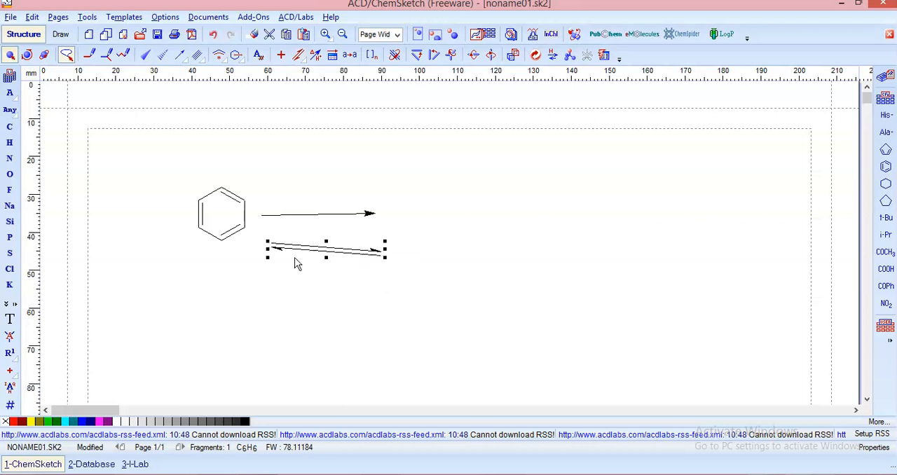
drag(342, 254, 401, 290)
key(Delete)
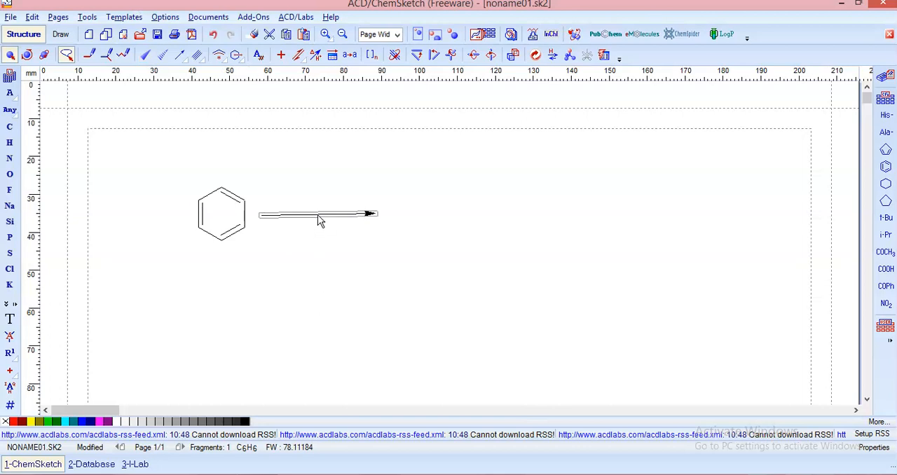
Open the reaction arrow's conditions for editing and enter "Conc. HNO3" with a subscript 3 as the text above the arrow
click(315, 56)
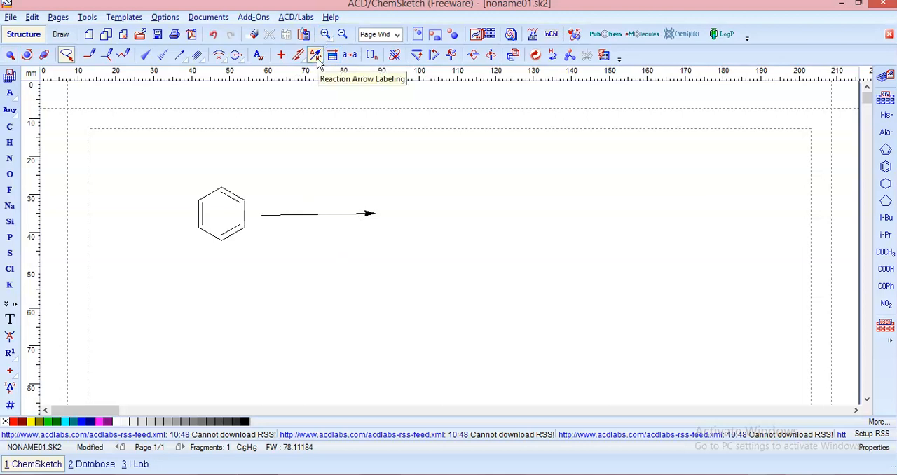
click(324, 219)
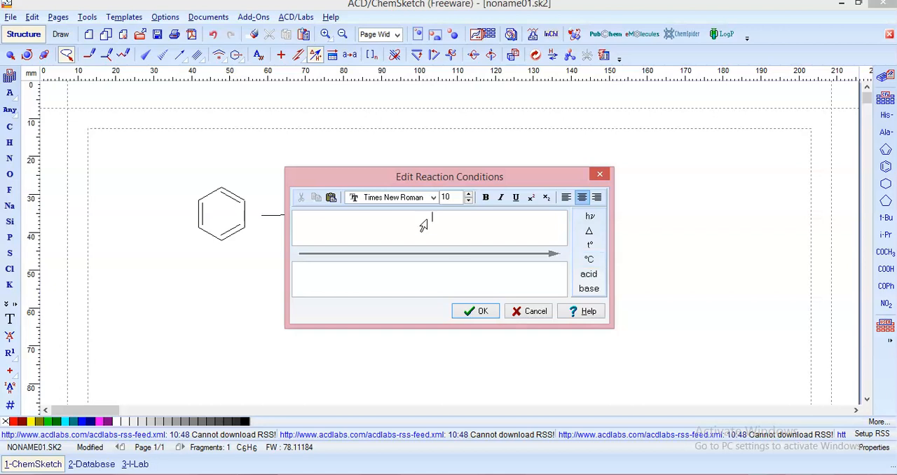
click(433, 199)
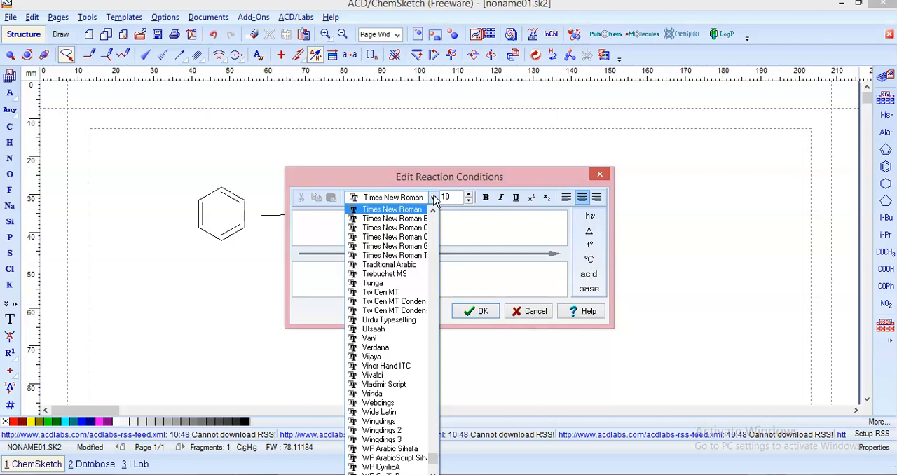
click(434, 200)
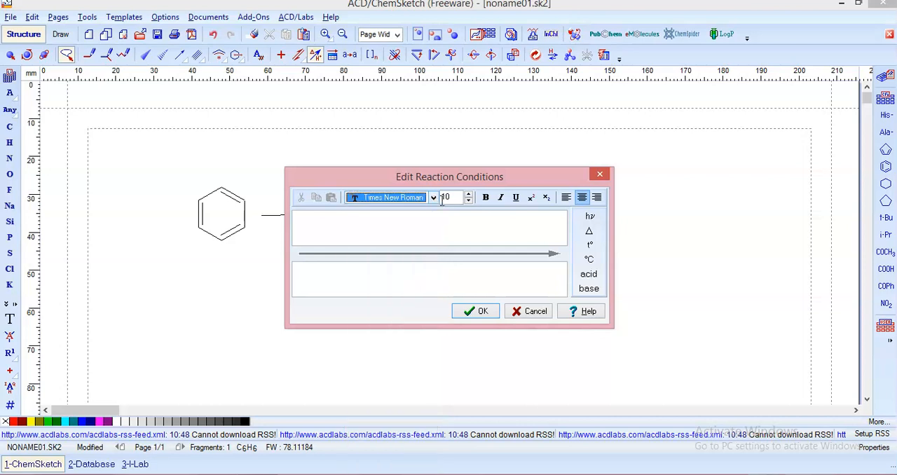
click(459, 199)
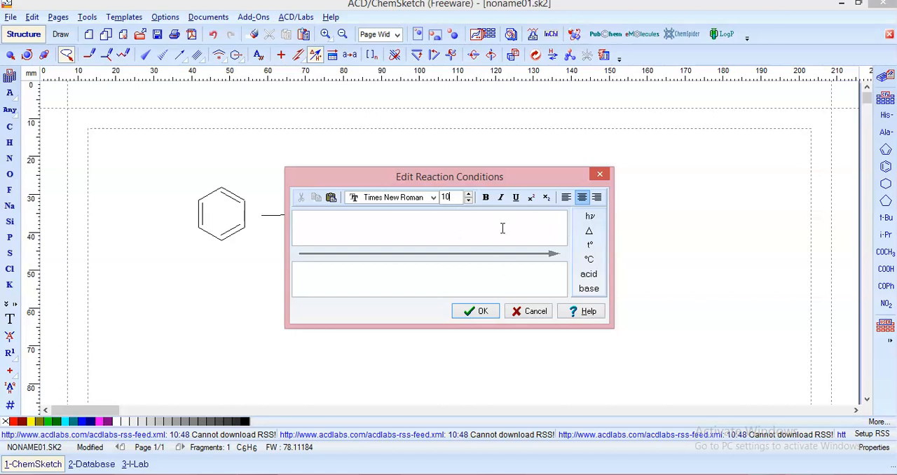
click(411, 237)
text(HNO3)
double_click(418, 221)
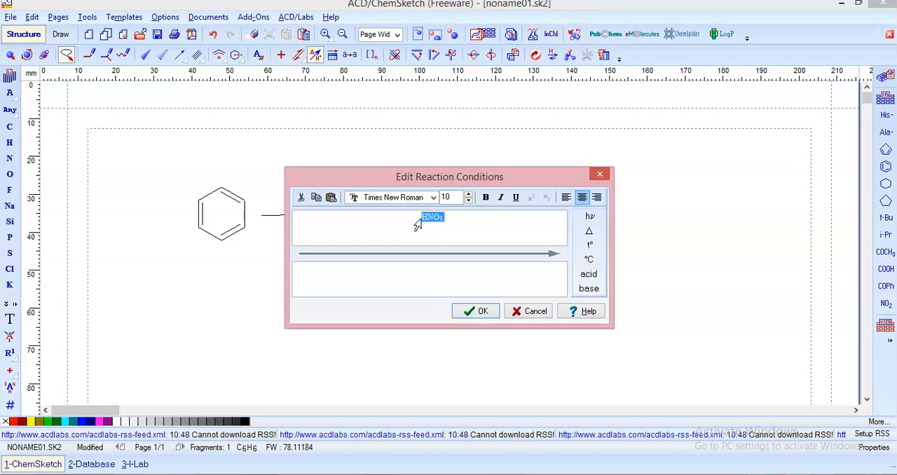
click(424, 219)
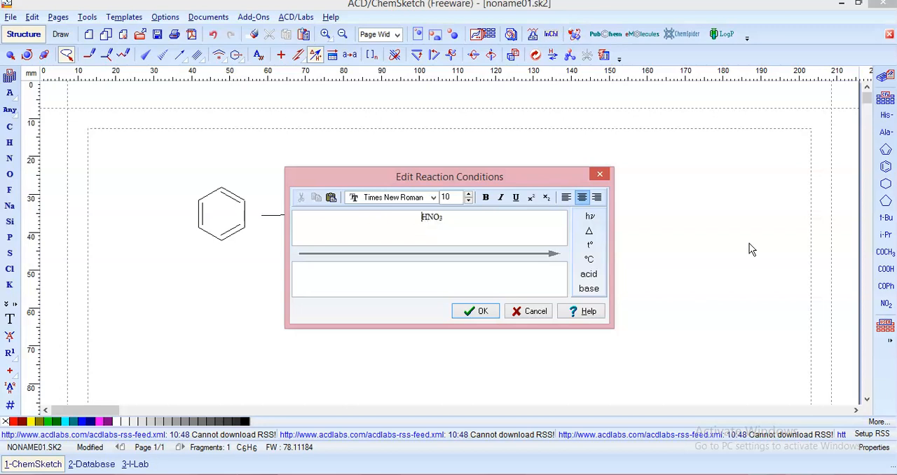
text(Conc)
text(.)
Enter "Conc. H2SO4" with subscript 2 and 4 as the text below the arrow and apply the reaction conditions
text(Co)
text(n)
text(c. )
text(H)
text(2)
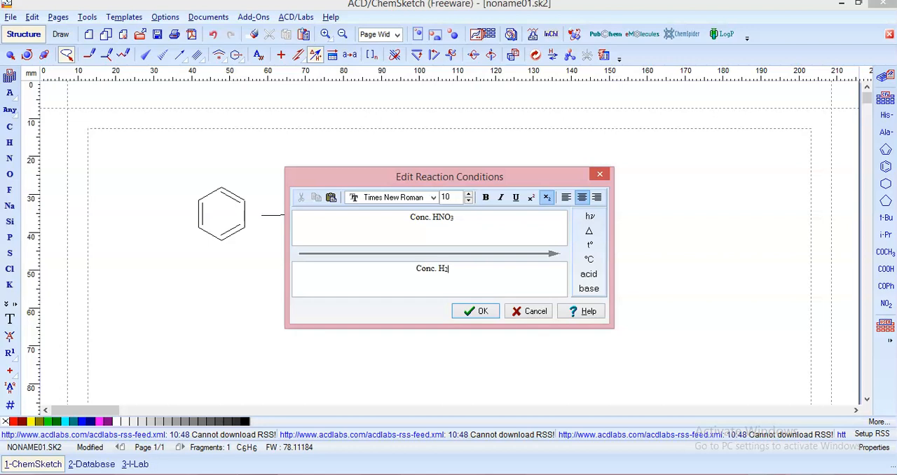
text(SO4)
click(481, 311)
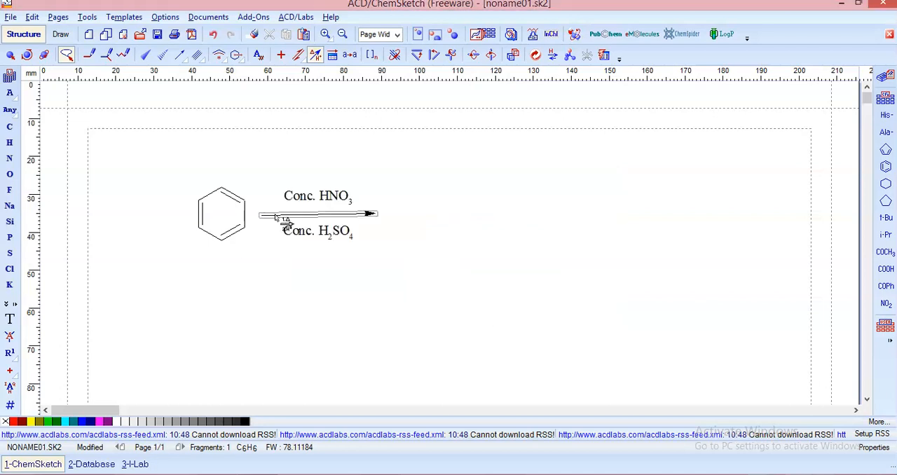
Reopen the arrow's reaction conditions, close them without changes and delete the arrow between the two reagent labels
double_click(365, 216)
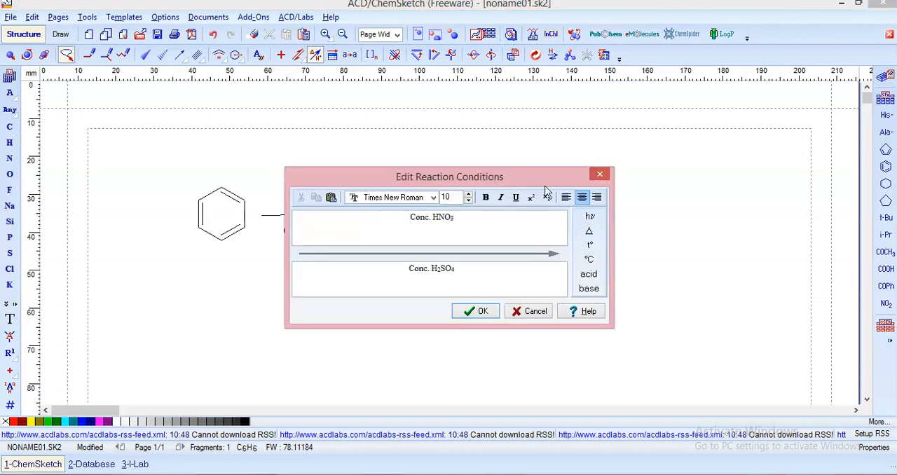
click(600, 174)
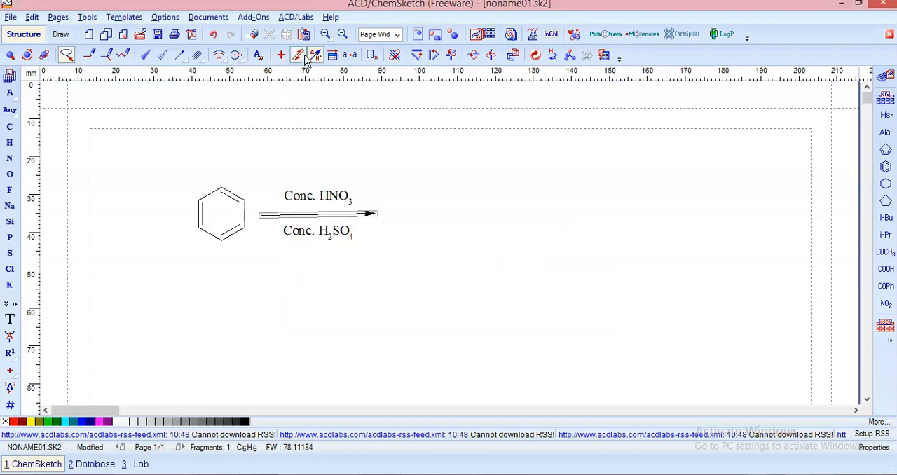
click(366, 212)
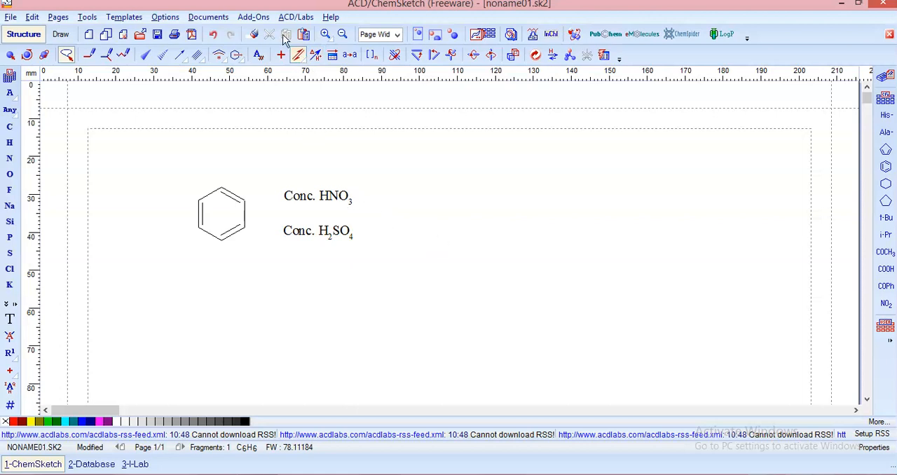
Draw a straight single-headed reaction arrow horizontally between the Conc. HNO3 and Conc. H2SO4 labels
click(304, 61)
click(306, 74)
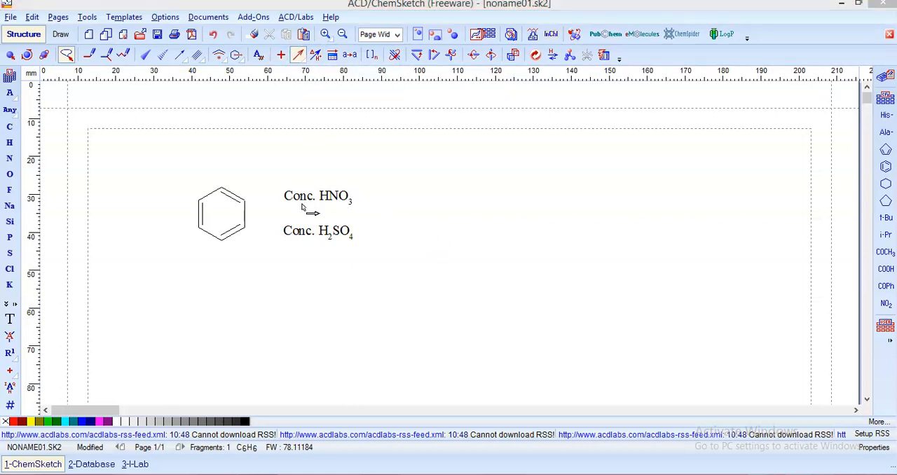
drag(262, 215, 374, 216)
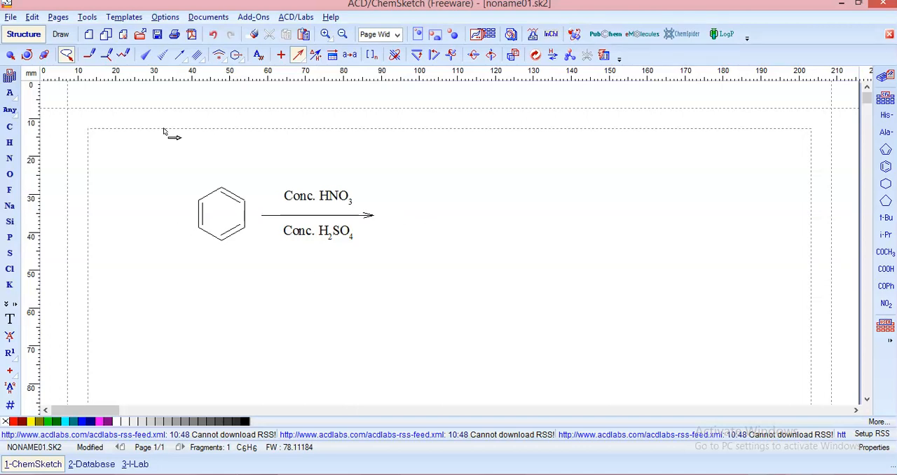
Move the Conc. HNO3 and Conc. H2SO4 labels closer to the reaction arrow and deselect them
click(10, 55)
click(324, 209)
click(324, 208)
drag(324, 208, 336, 232)
click(377, 251)
click(377, 253)
click(430, 288)
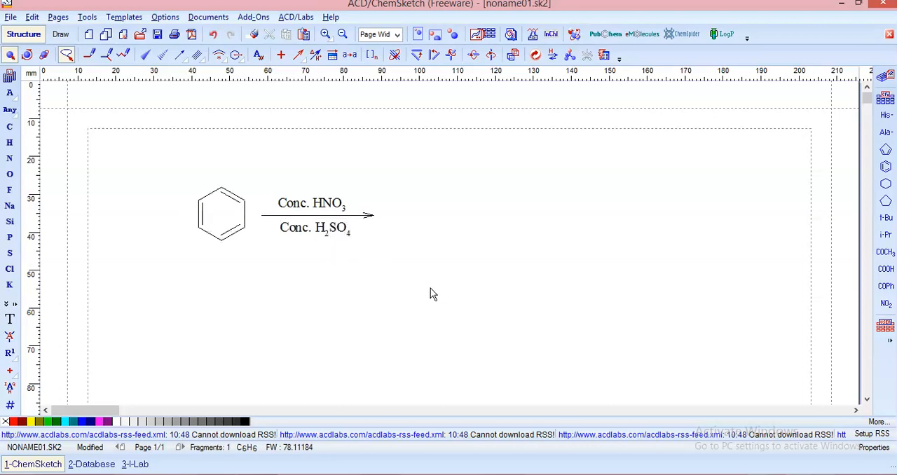
Place a benzene ring template on the product side of the arrow, select it and delete it
click(886, 166)
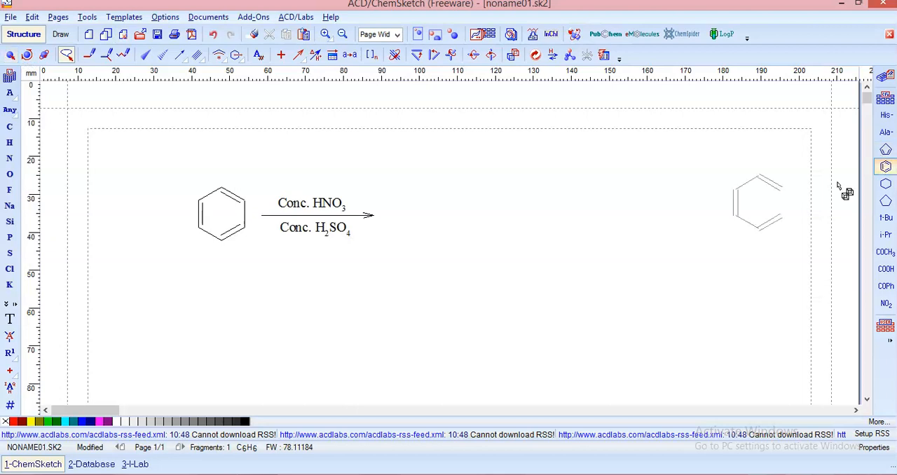
click(443, 202)
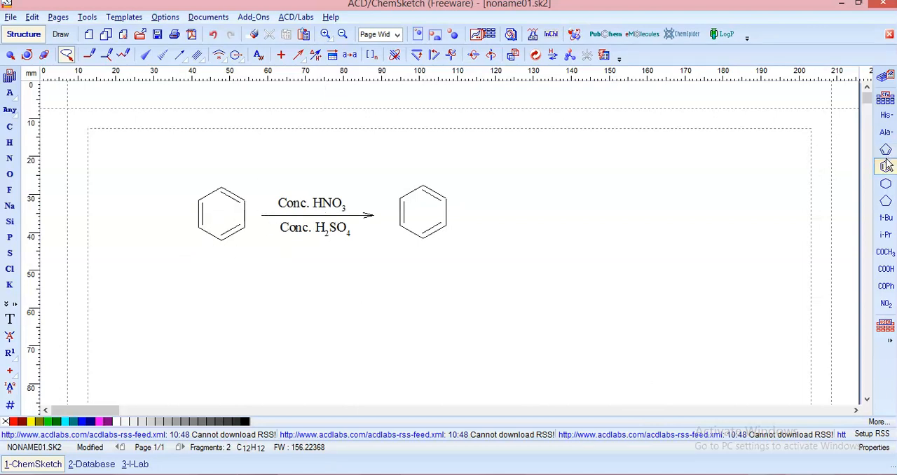
click(10, 56)
click(424, 214)
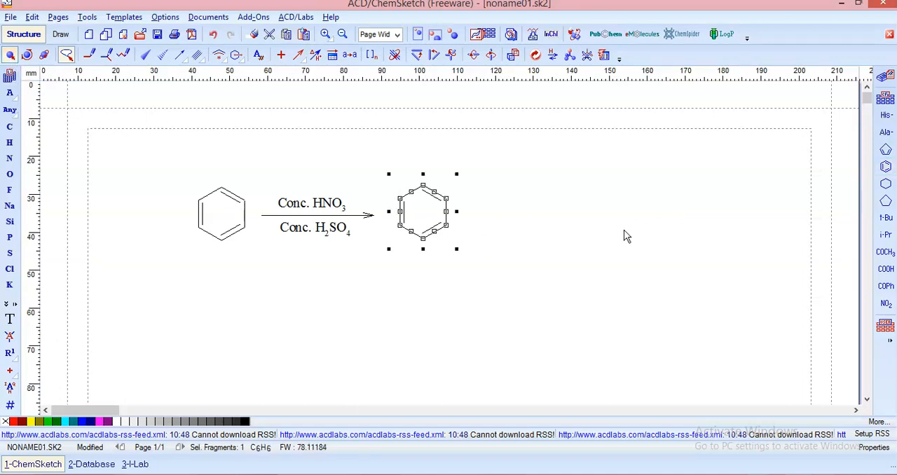
key(Delete)
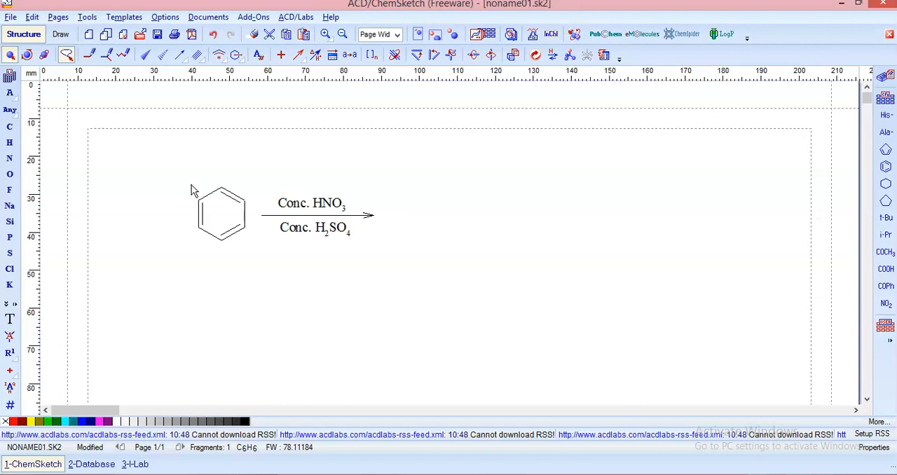
Copy the reactant benzene ring to the product side of the arrow and attach an NO2 group to the copy's upper-right carbon
click(225, 221)
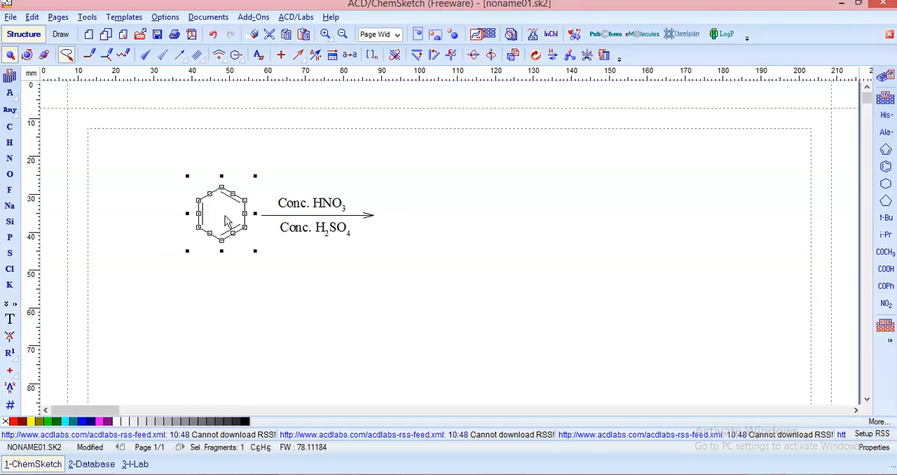
key(ctrl+c)
key(ctrl+v)
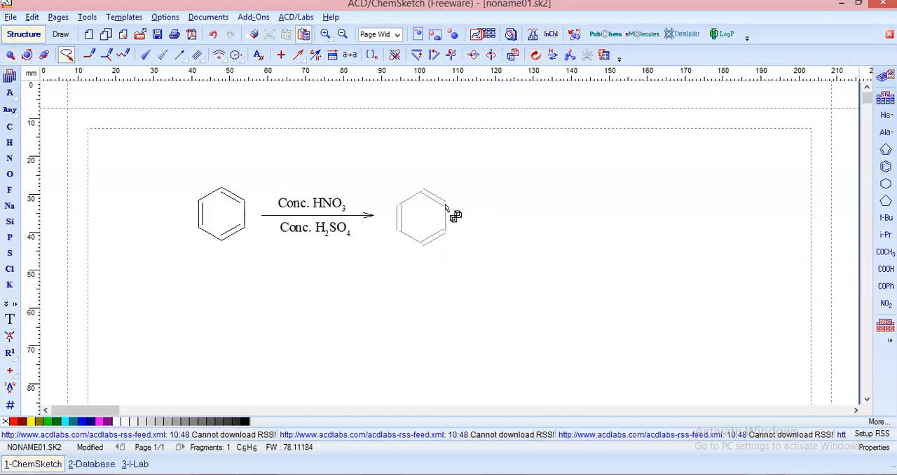
click(445, 209)
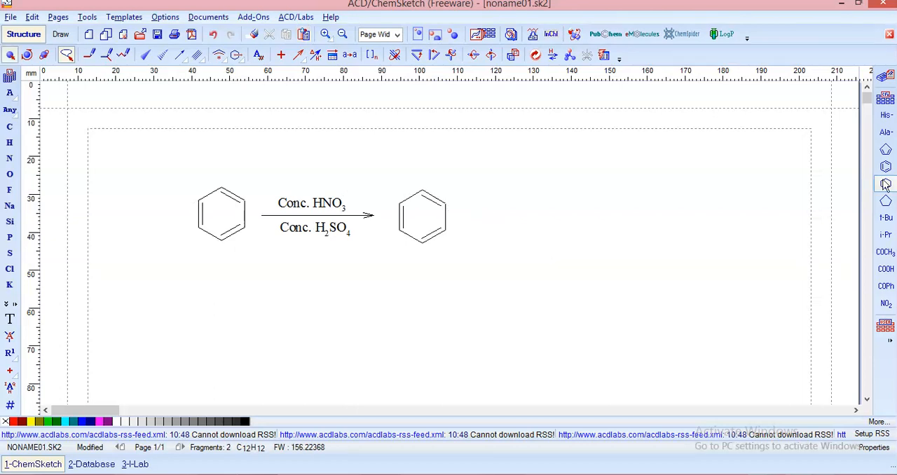
click(887, 306)
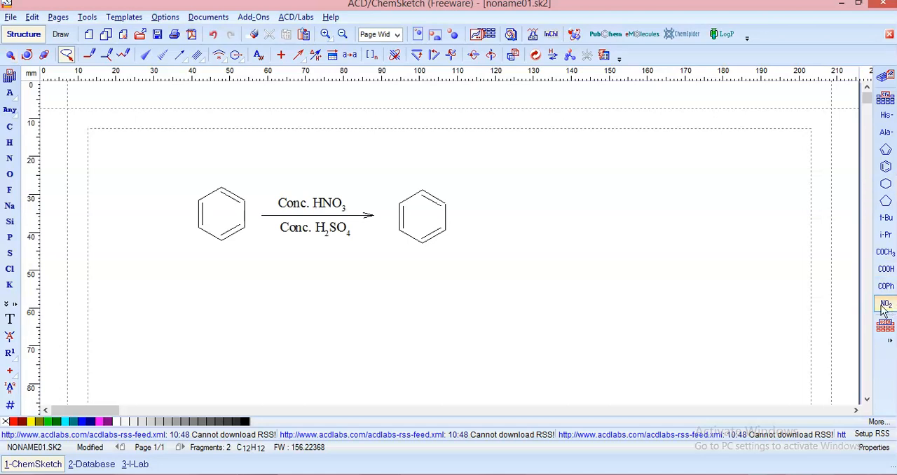
click(446, 204)
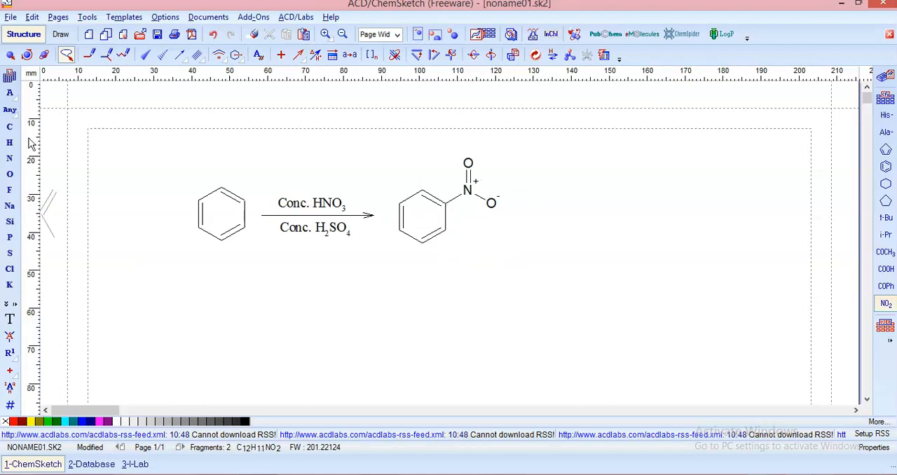
Select the nitro-substituted product and generate the name for its structure
click(9, 56)
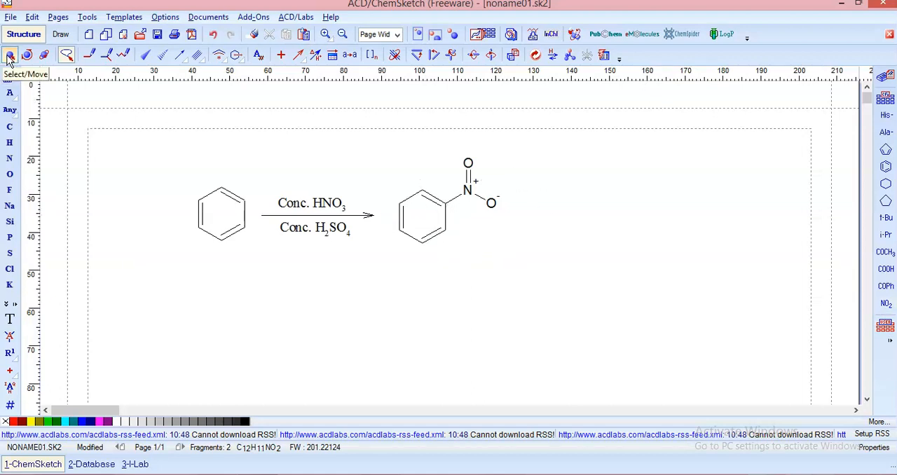
click(424, 222)
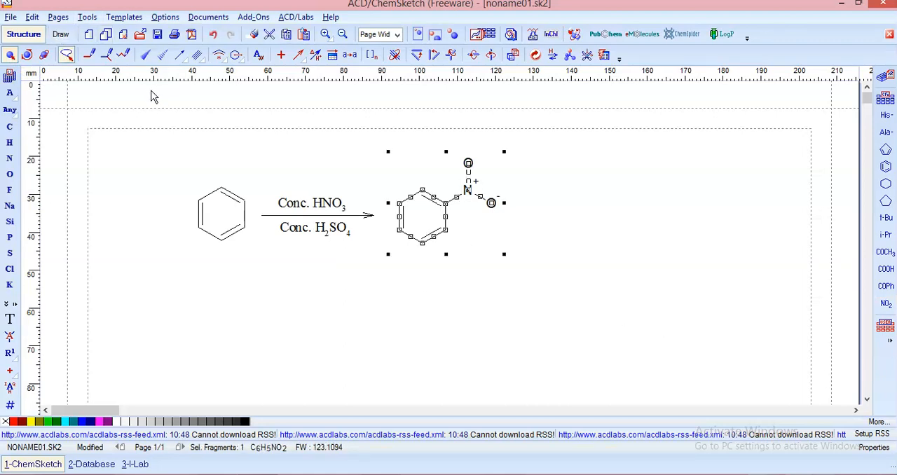
click(89, 19)
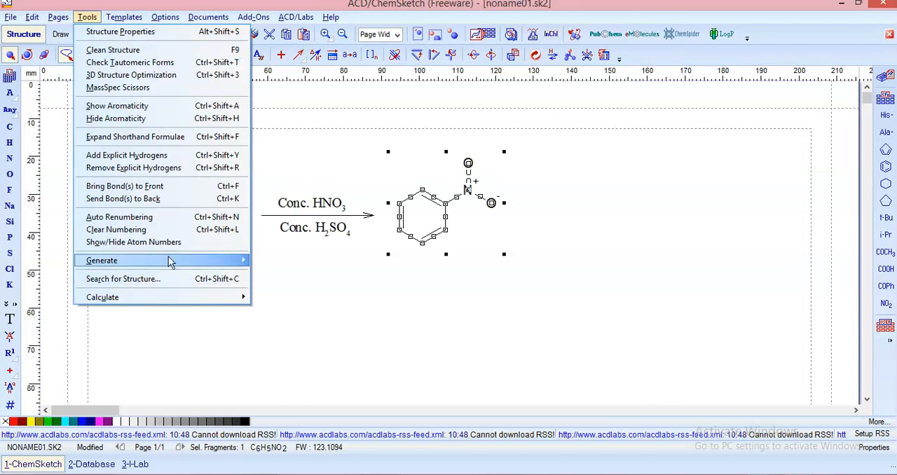
mouse_move(170, 259)
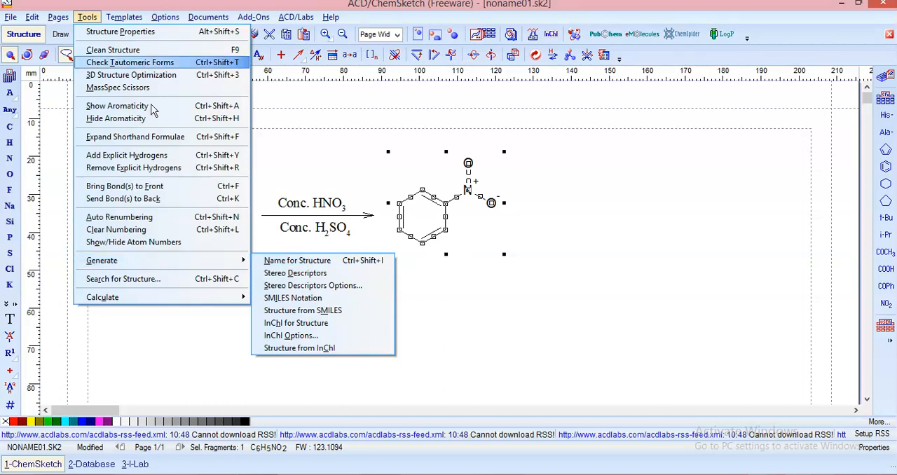
click(302, 261)
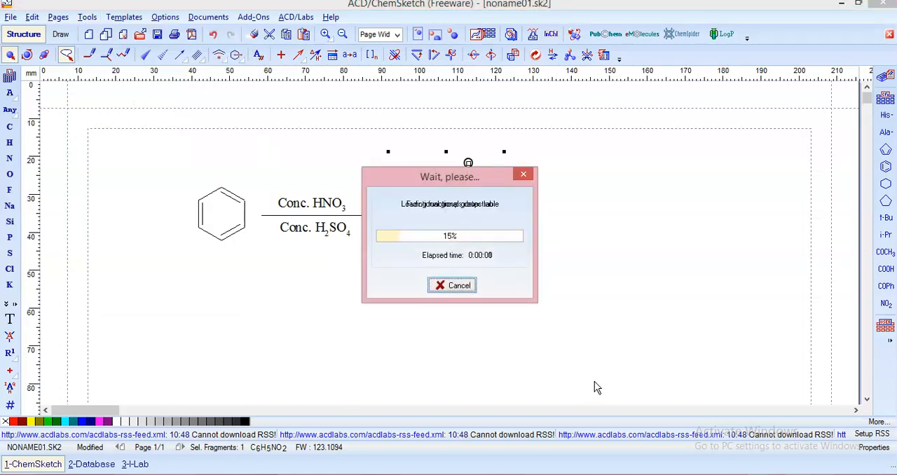
click(517, 326)
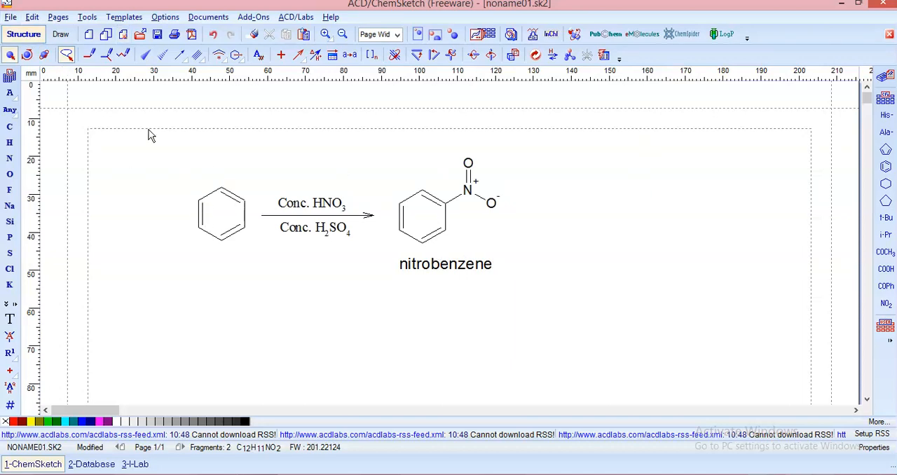
Select the whole reaction scheme, move it to the upper-left corner of the page margins and scale it down
mouse_move(139, 212)
mouse_down()
mouse_move(391, 381)
mouse_move(602, 123)
mouse_move(149, 183)
mouse_up()
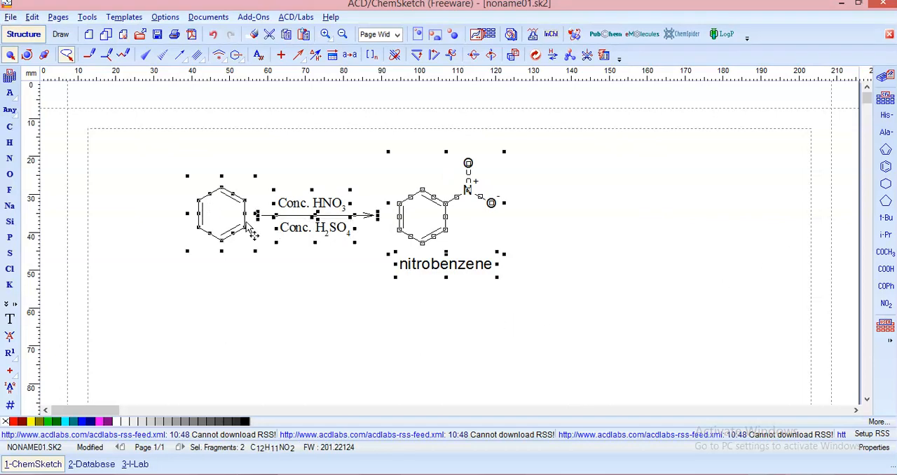
drag(248, 233, 150, 207)
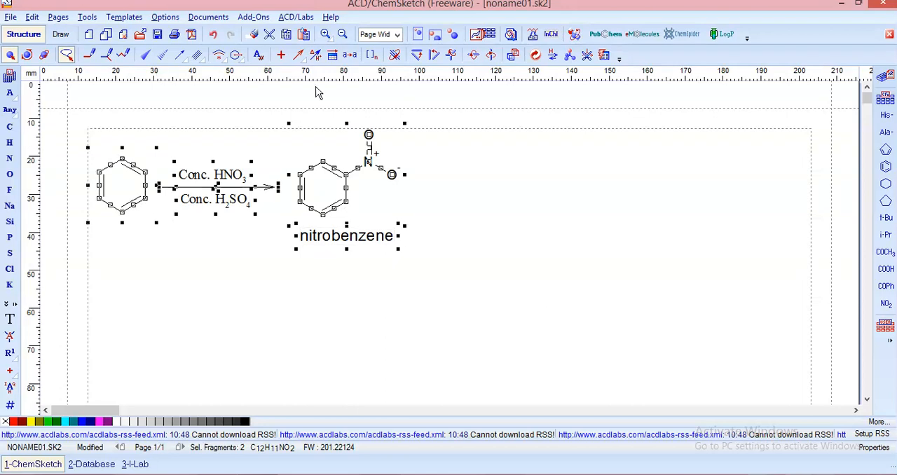
drag(405, 124, 336, 168)
click(528, 261)
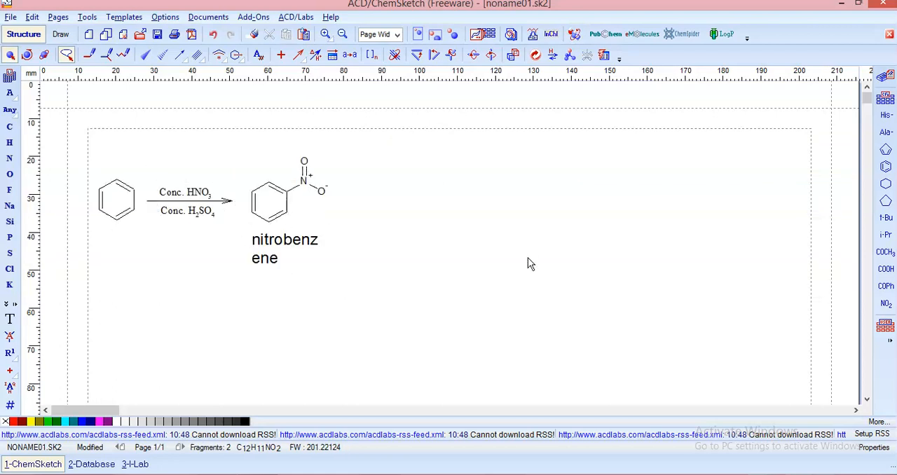
In Draw mode, widen the text frame of the nitrobenzene label so the name fits on one line
click(309, 255)
click(62, 35)
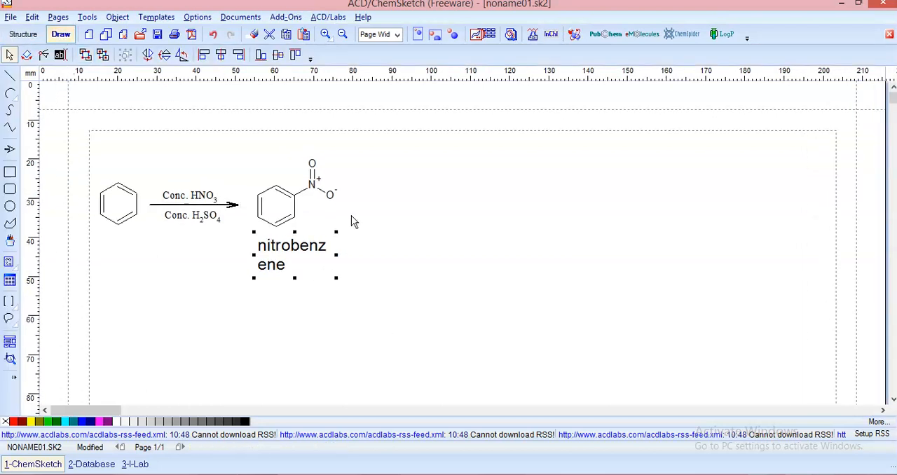
drag(337, 255, 390, 245)
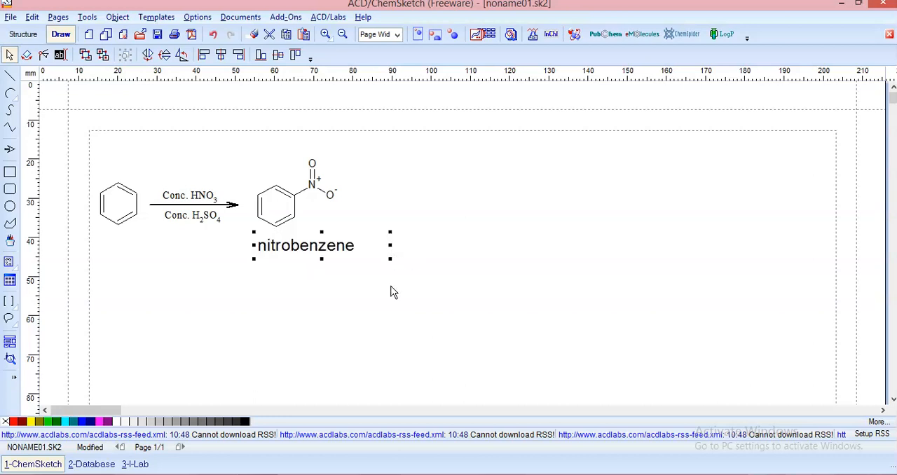
click(394, 321)
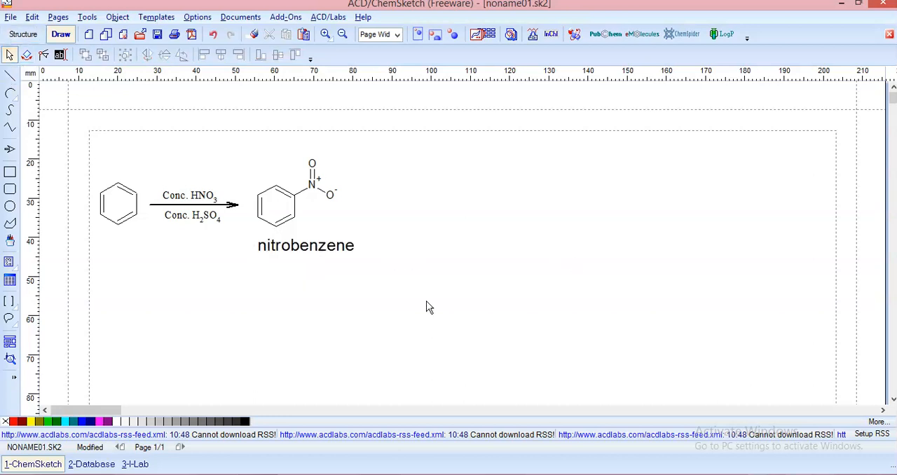
Try out a text frame below the nitrobenzene label with "hjgjhhi", erase the text and close the empty frame
click(59, 55)
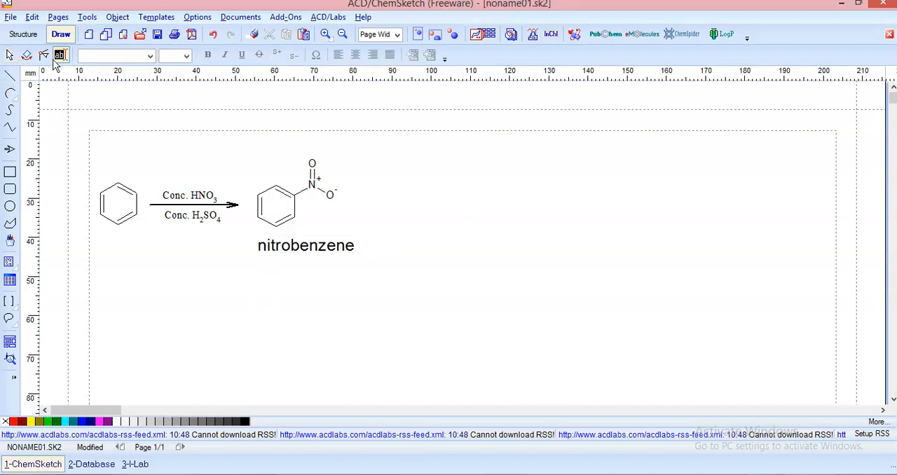
click(259, 273)
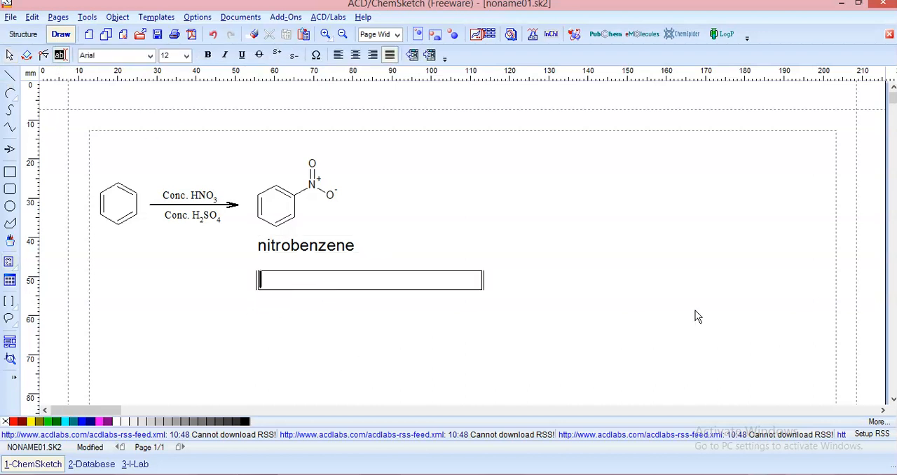
text(hjgjhhi)
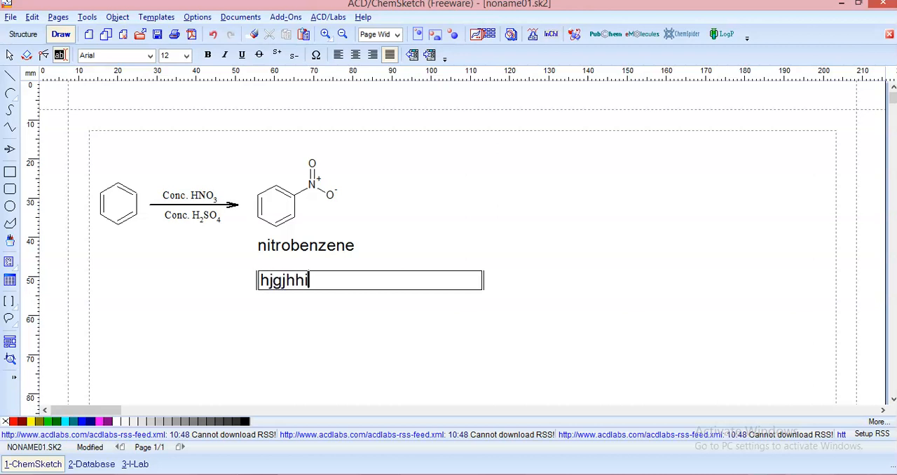
key(BackSpace)
key(BackSpace)
key(BackSpace)
key(BackSpace)
key(BackSpace)
key(BackSpace)
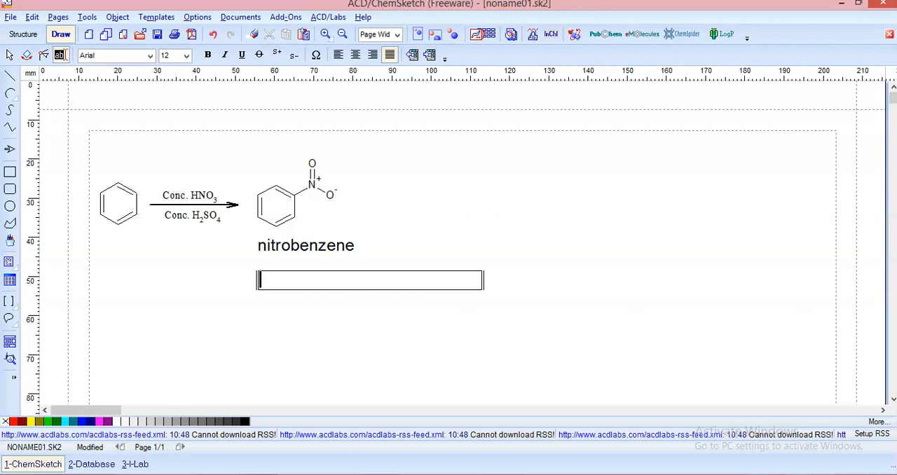
click(306, 307)
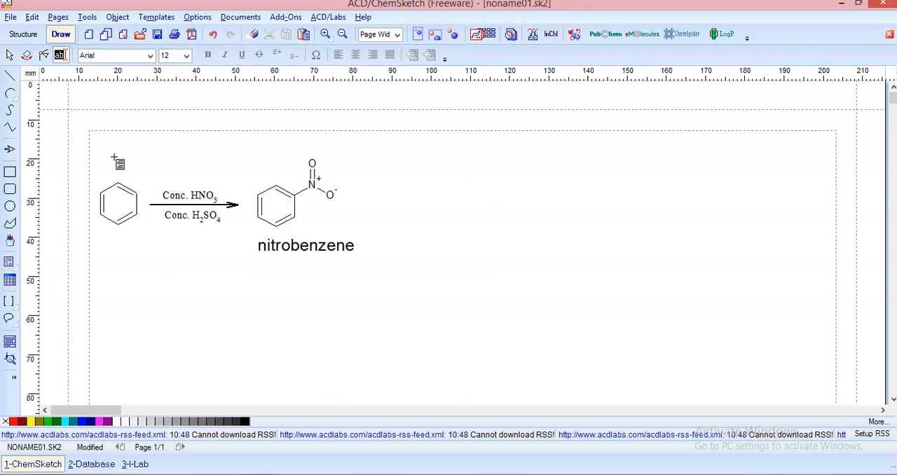
Return to Structure mode and look over the variants of the reaction arrow and special bond tools
click(25, 39)
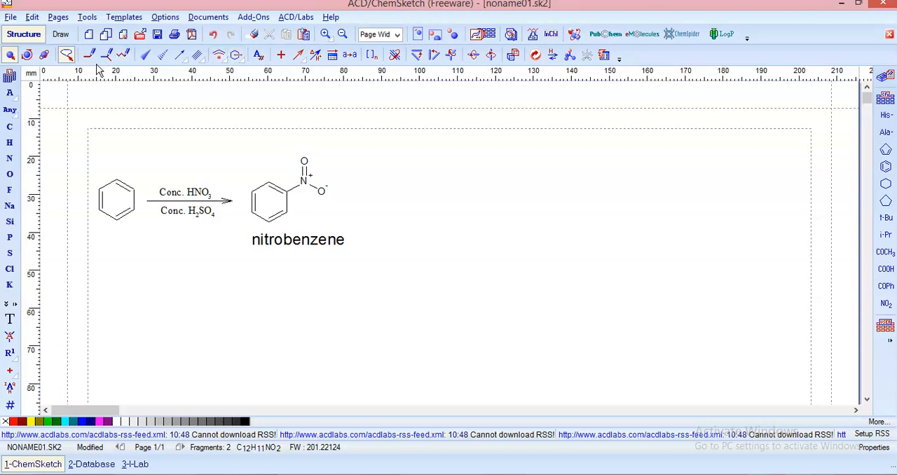
click(299, 58)
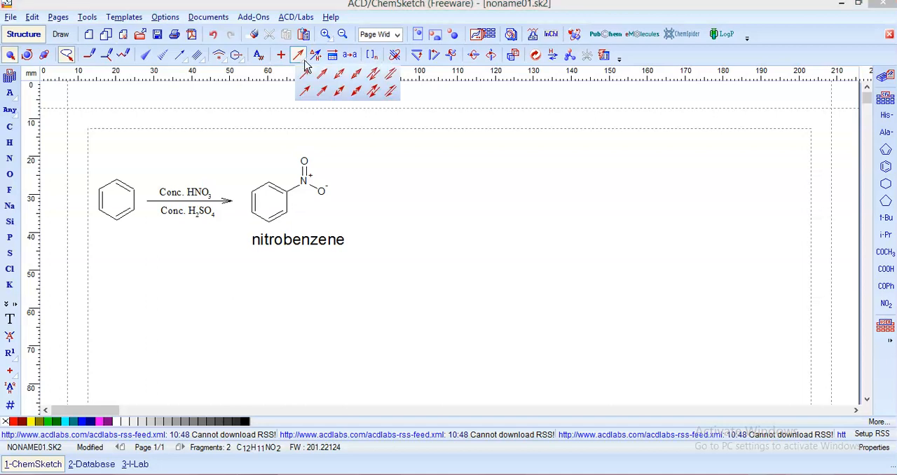
click(237, 56)
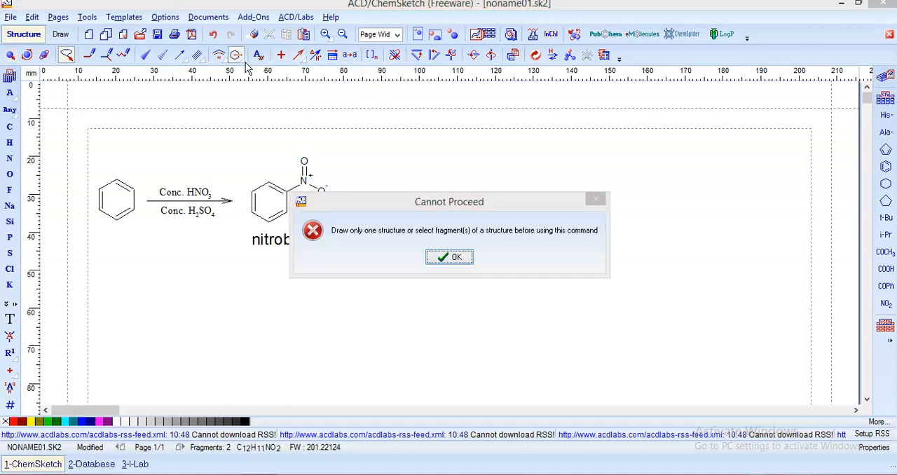
click(455, 257)
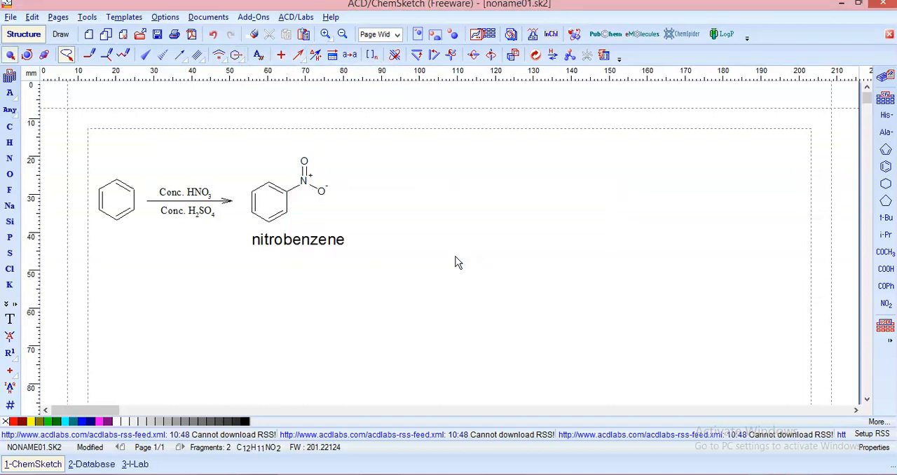
click(181, 57)
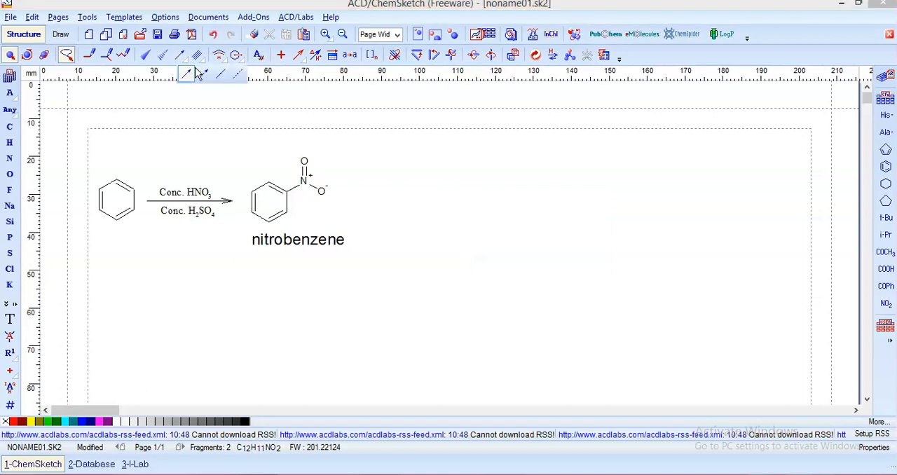
click(198, 58)
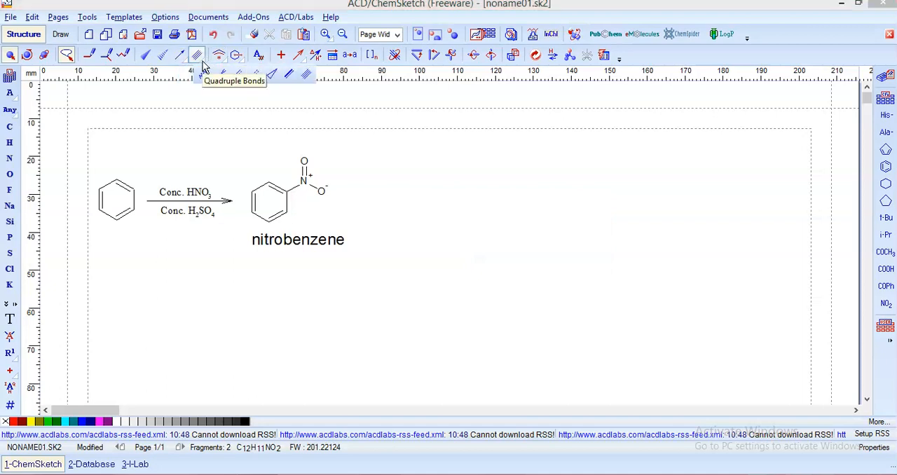
Look over the variants of the two tools following Quadruple Bonds and try the second ring-shaped variant without selecting a structure
click(218, 56)
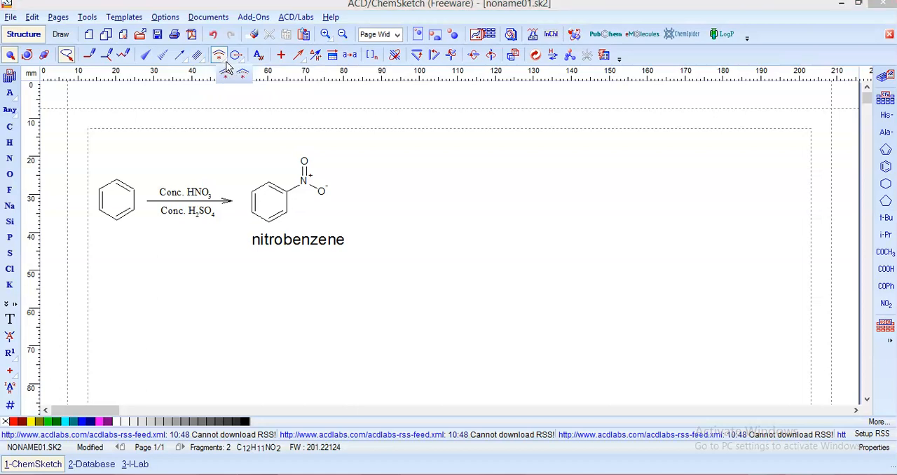
click(237, 57)
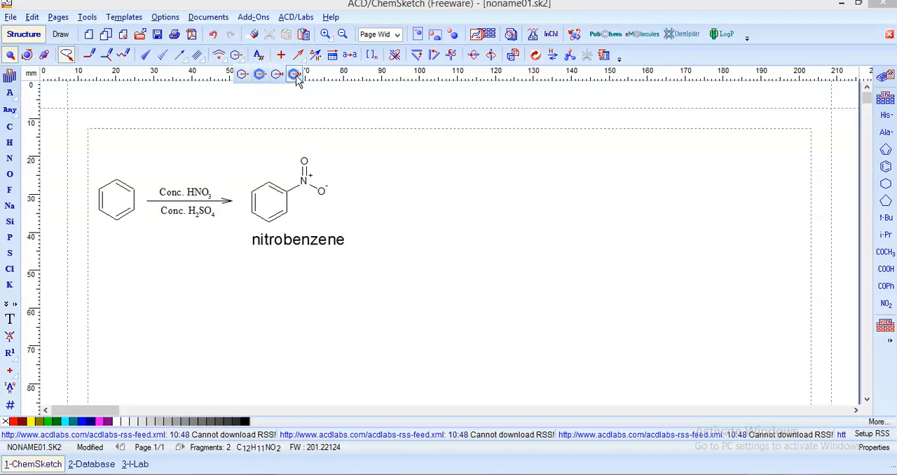
click(263, 75)
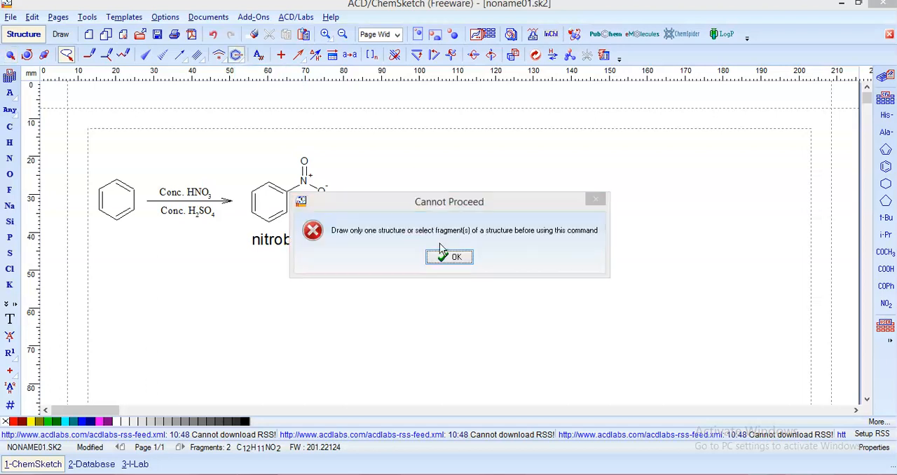
click(453, 259)
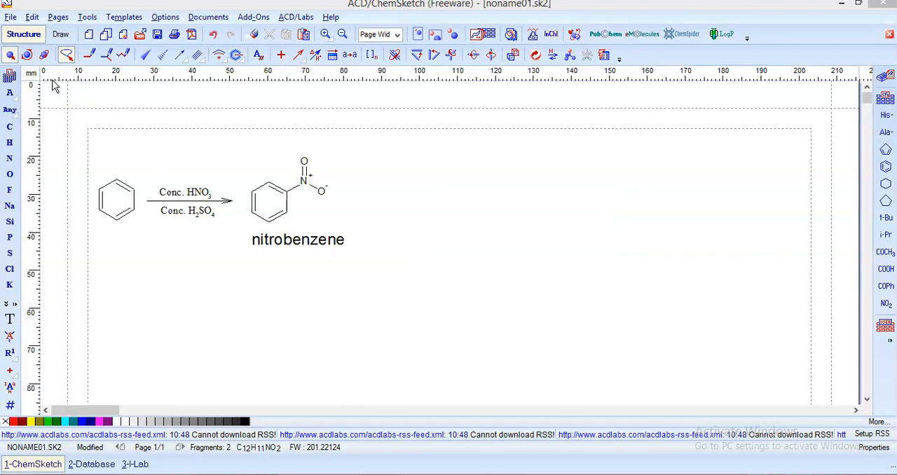
In Draw mode, draw an open arc about 35 mm wide in the empty area beyond the nitrobenzene product
click(60, 35)
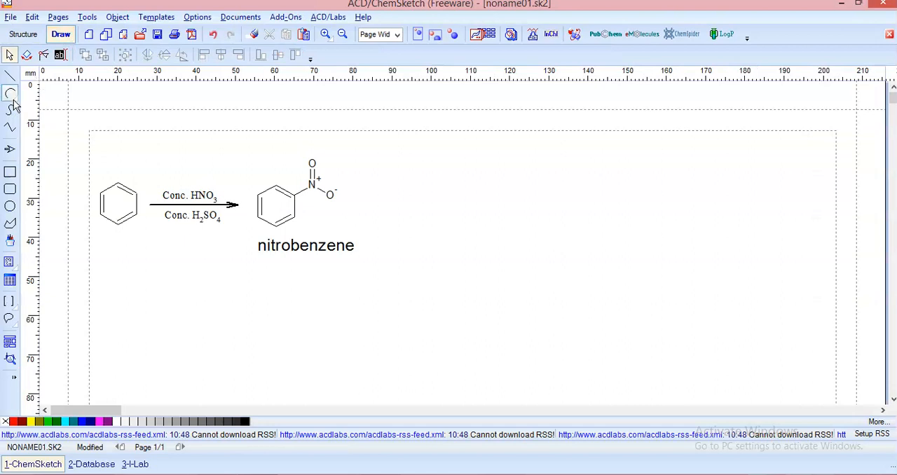
click(14, 100)
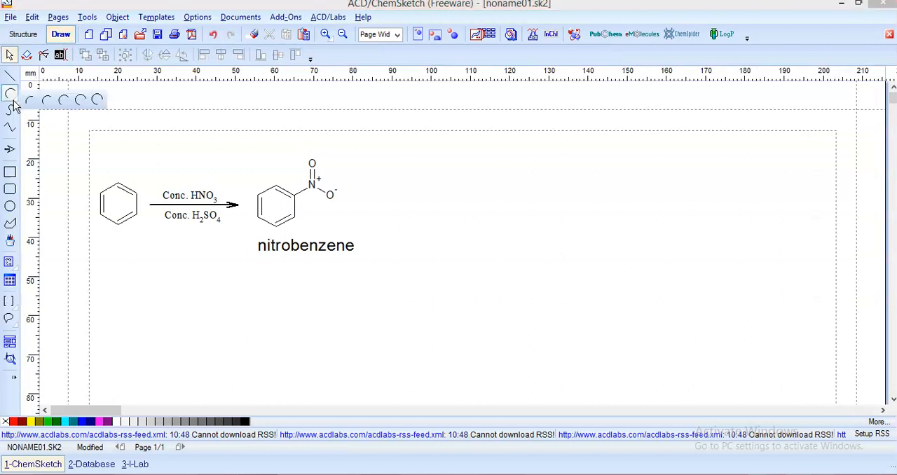
click(64, 100)
drag(460, 255, 587, 194)
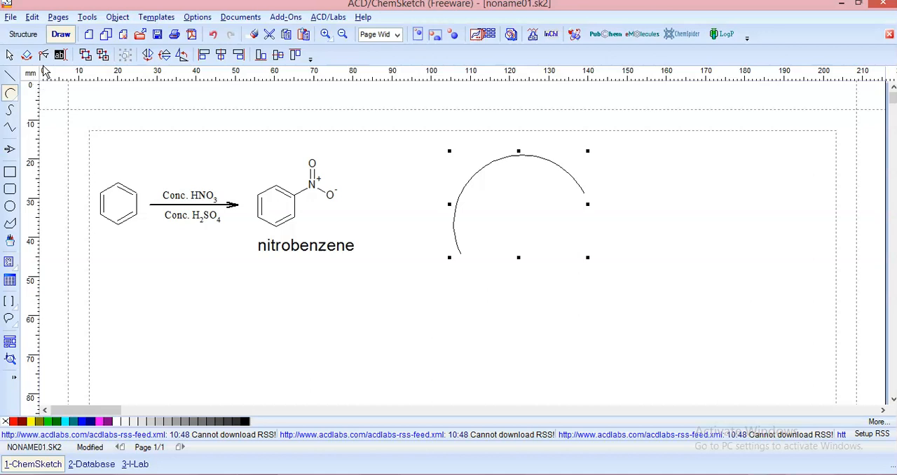
right_click(528, 290)
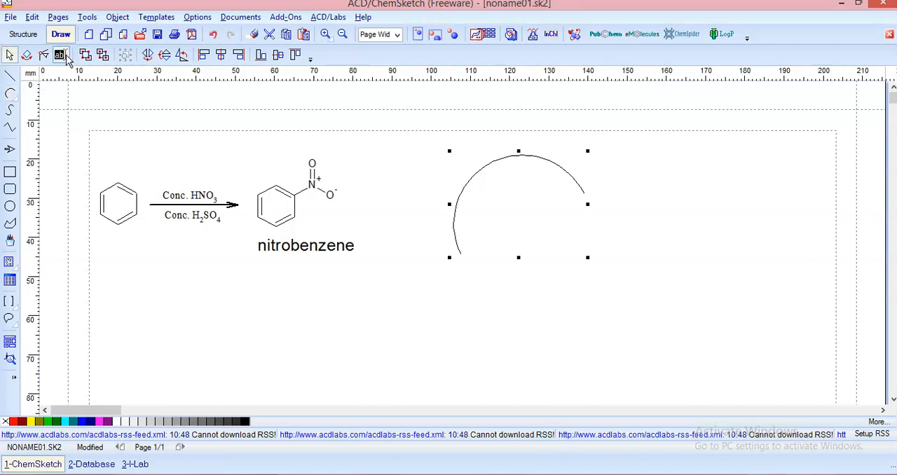
Return to Structure mode and view the variants of the reaction arrow and the arrow-shaped bond tool
click(15, 35)
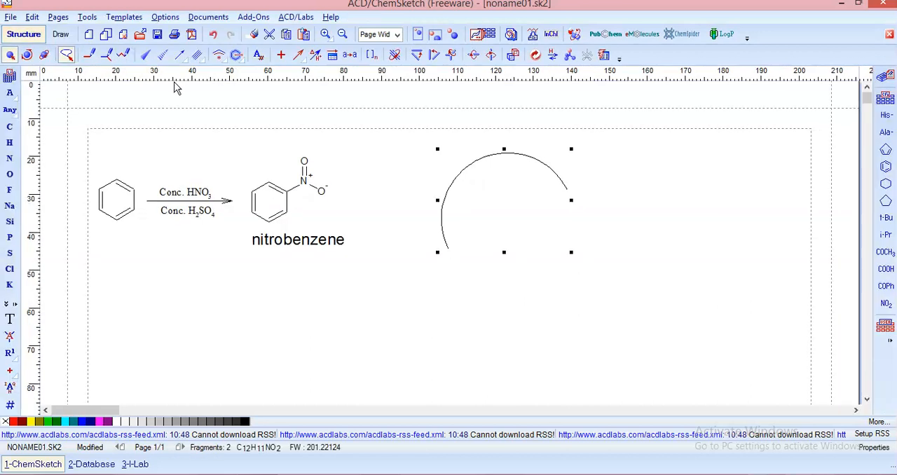
click(304, 63)
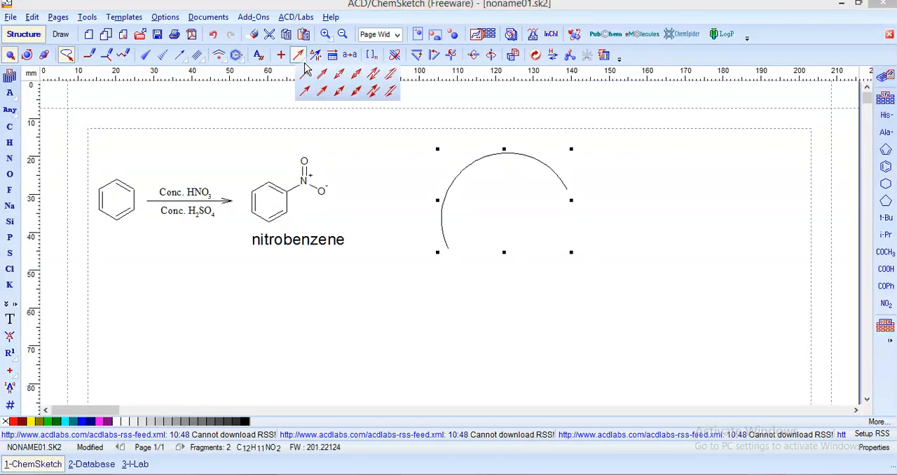
click(187, 62)
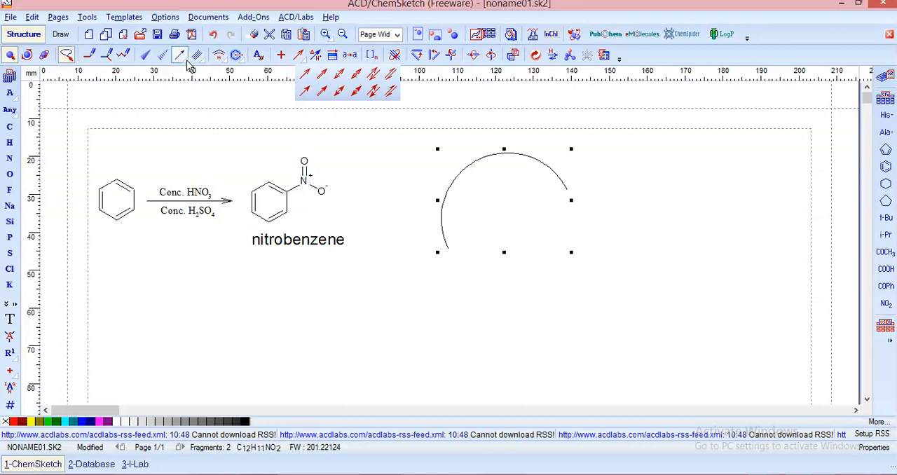
Try out Draw Continuous with a long zigzag carbon chain below the scheme, and delete both the chain and the arc
click(108, 59)
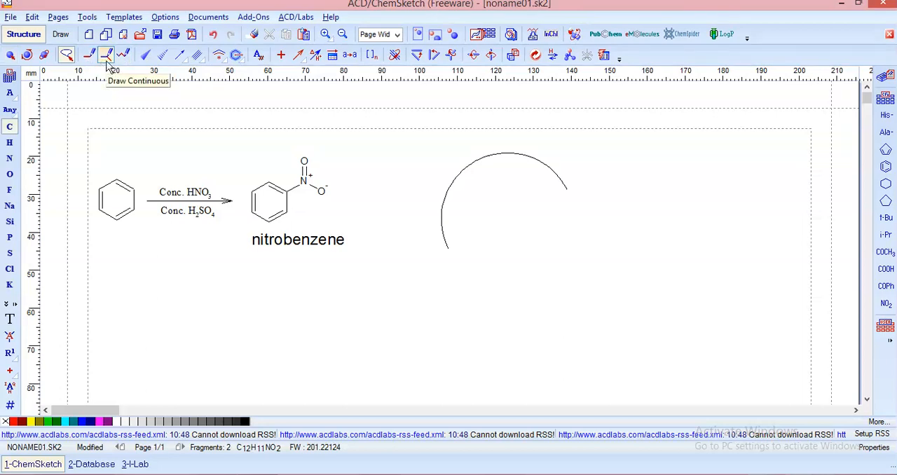
mouse_move(237, 333)
mouse_down()
mouse_move(344, 297)
mouse_move(452, 324)
mouse_move(442, 324)
mouse_move(537, 261)
mouse_move(687, 275)
mouse_move(705, 248)
mouse_move(815, 298)
mouse_move(817, 308)
mouse_up()
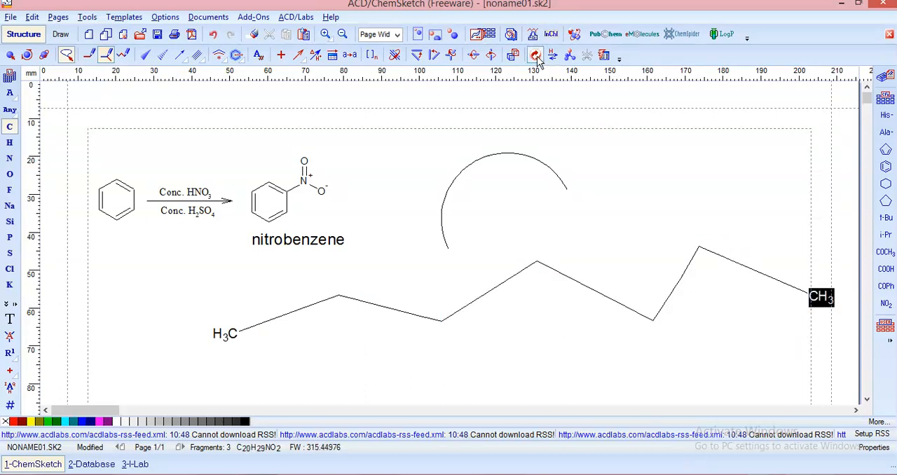
click(253, 33)
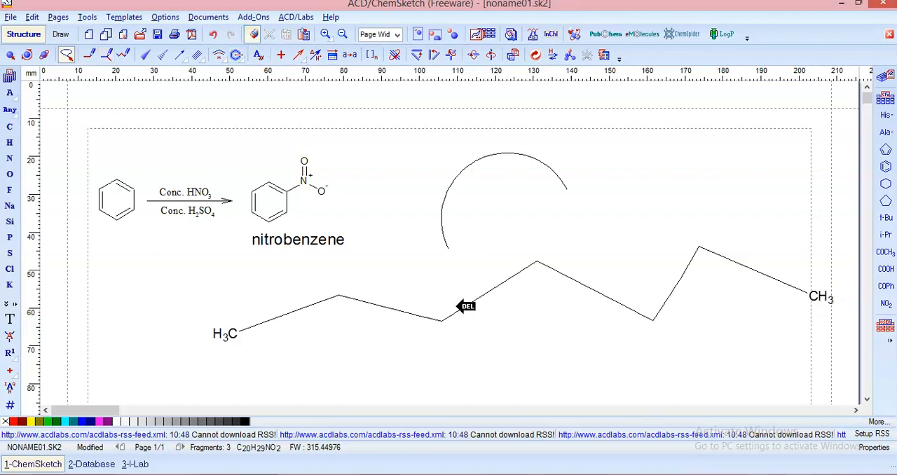
key(Delete)
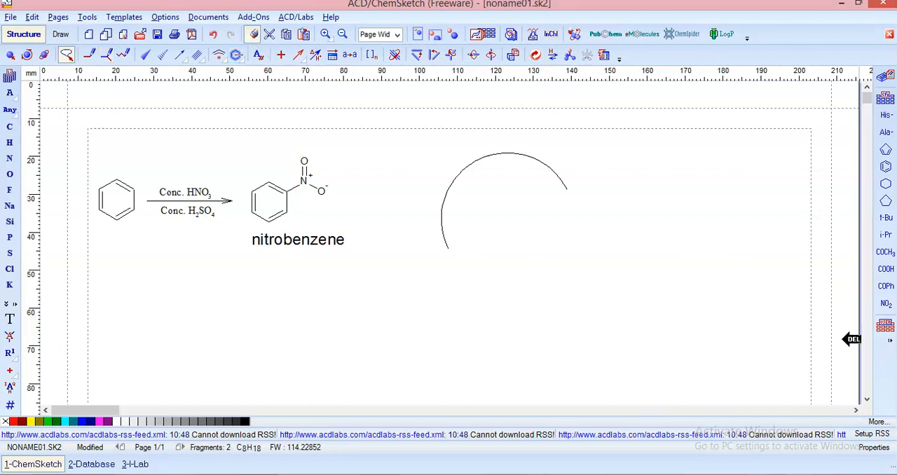
click(543, 159)
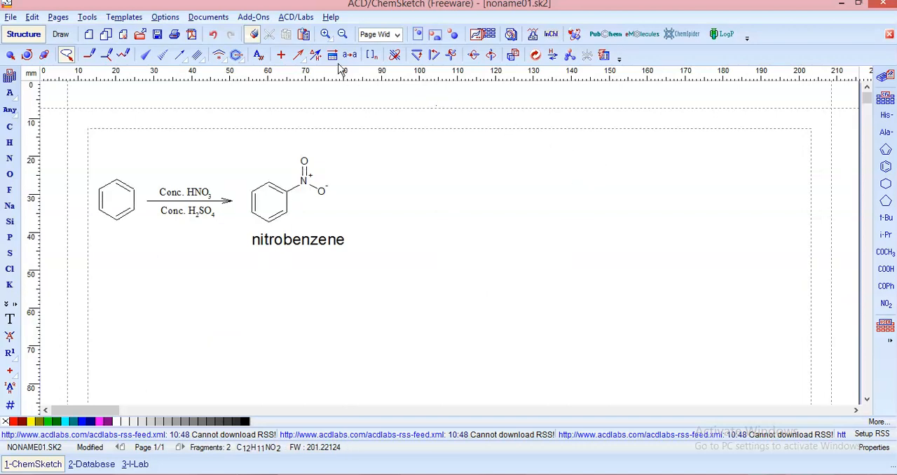
Draw a near-vertical Up Stereo Bond about 18 mm long beyond the nitrobenzene product, and place a benzene ring beside it
click(141, 60)
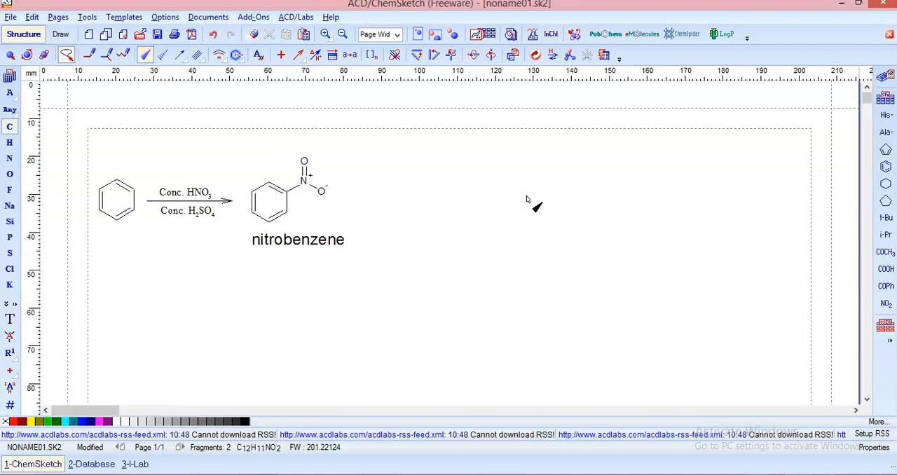
drag(477, 197, 471, 266)
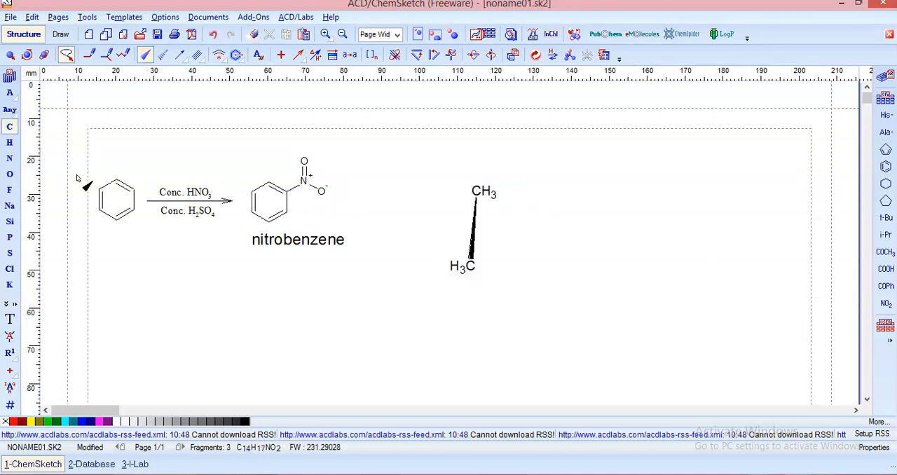
click(885, 166)
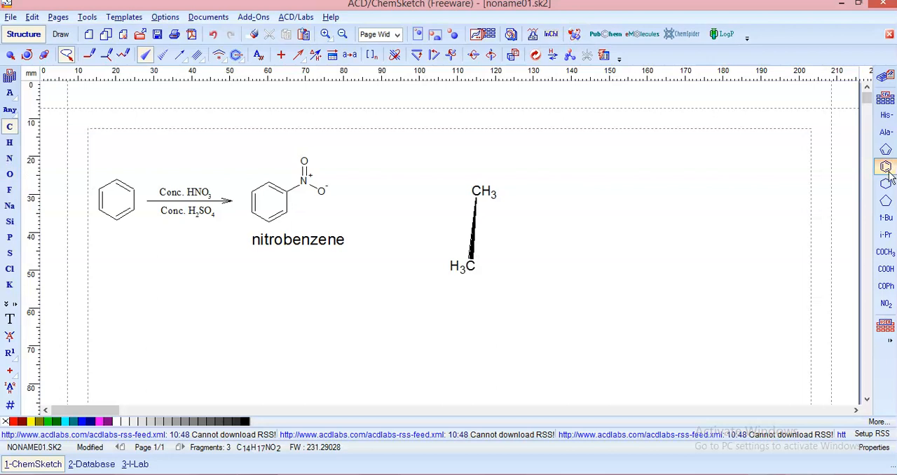
click(616, 198)
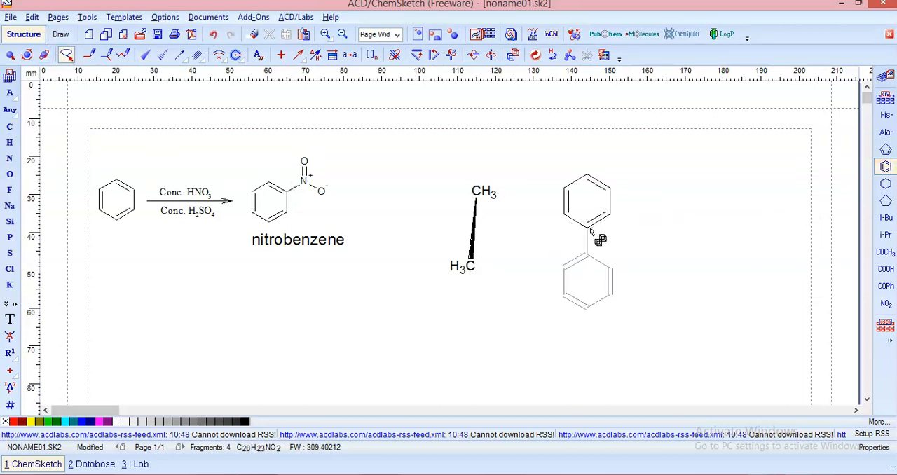
Attach two methyl groups to adjacent carbons of the new benzene ring, the upper with a solid wedge bond and the lower with a hashed bond
click(63, 55)
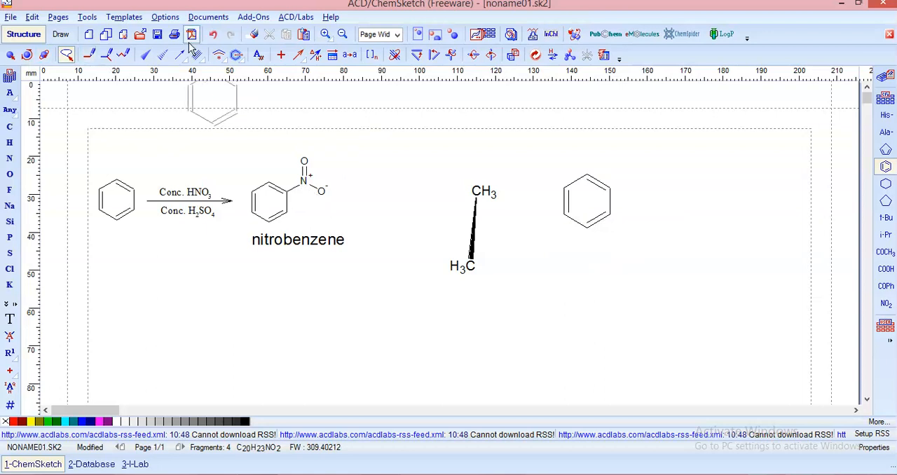
click(145, 55)
mouse_move(610, 188)
mouse_down()
mouse_move(621, 192)
mouse_move(640, 169)
mouse_up()
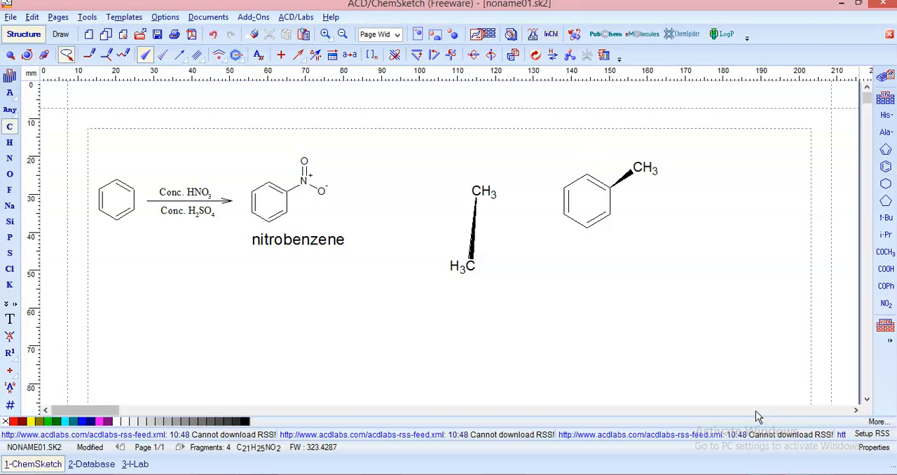
click(165, 59)
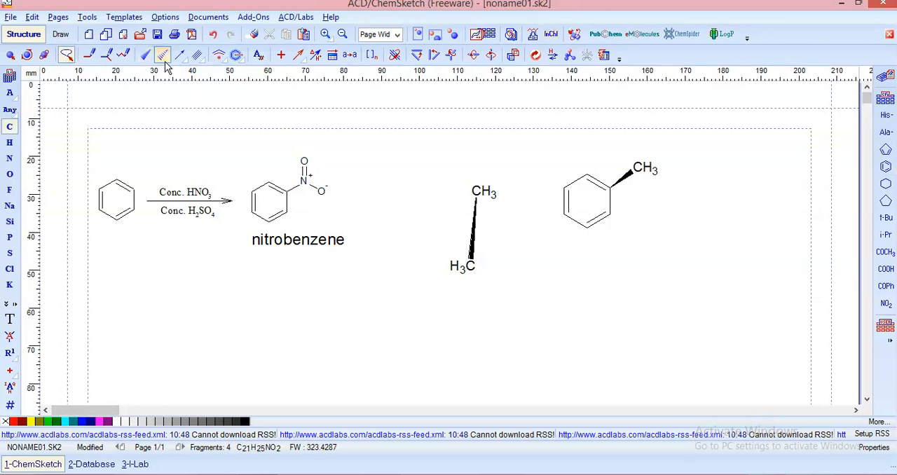
mouse_move(614, 225)
mouse_down()
mouse_move(691, 237)
mouse_move(673, 242)
mouse_up()
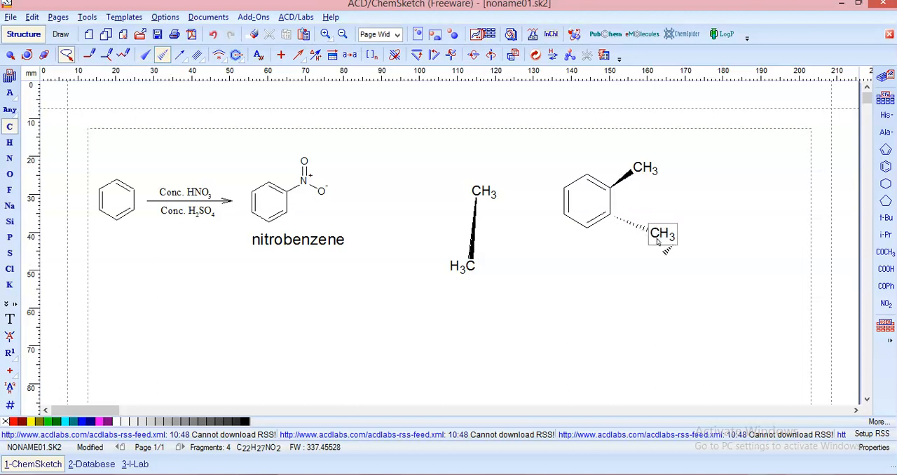
Look over the special bond variants and view the Periodic Table of Elements, closing it without choosing an element
click(203, 67)
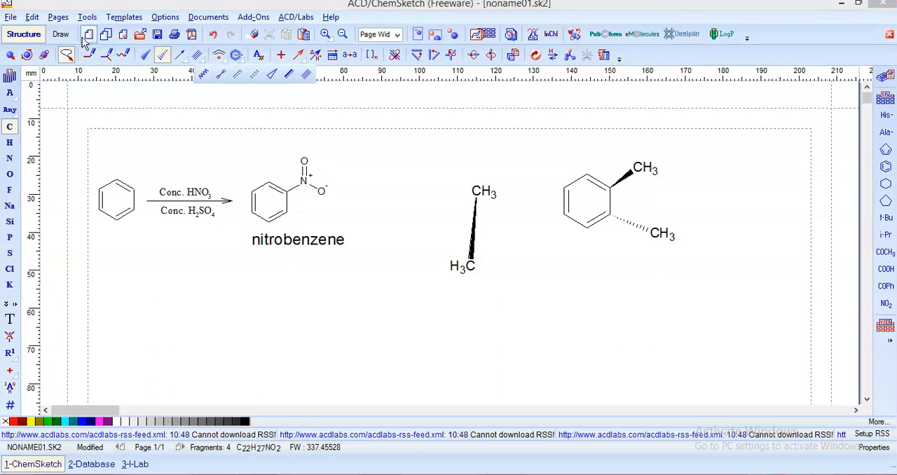
click(9, 82)
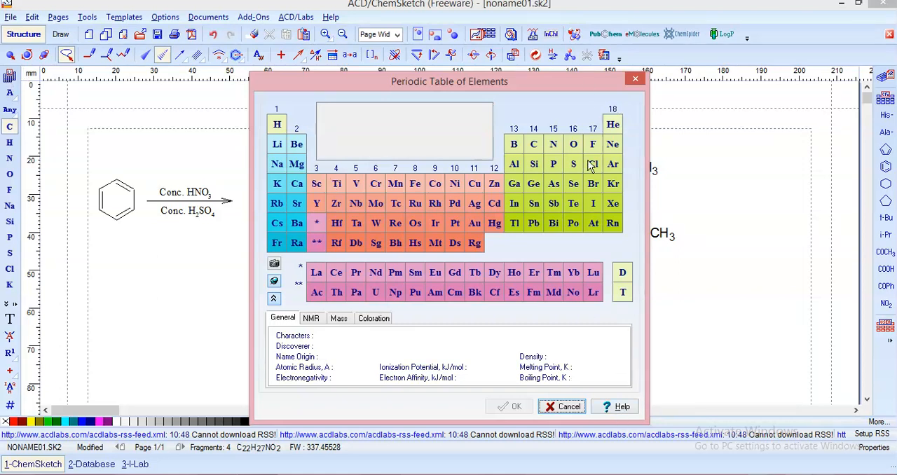
click(634, 79)
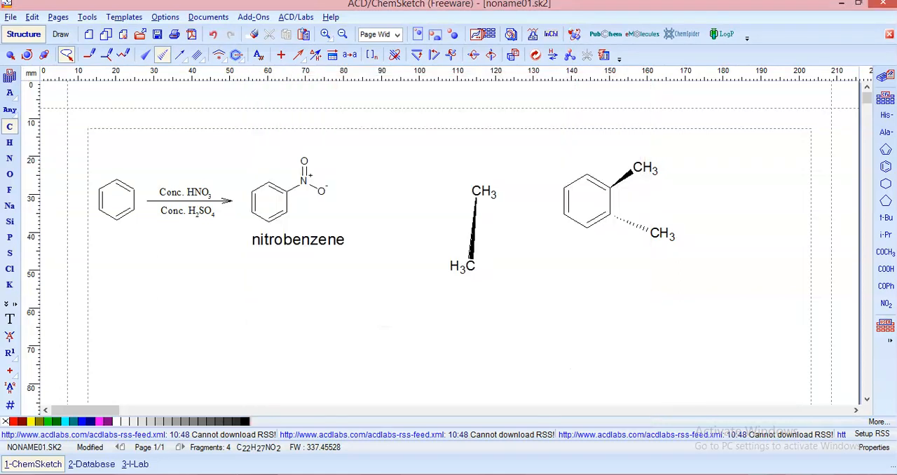
Browse elements in the Periodic Table of Elements, pick silicon and replace the solid-wedge methyl carbon on the new benzene ring with it
click(11, 77)
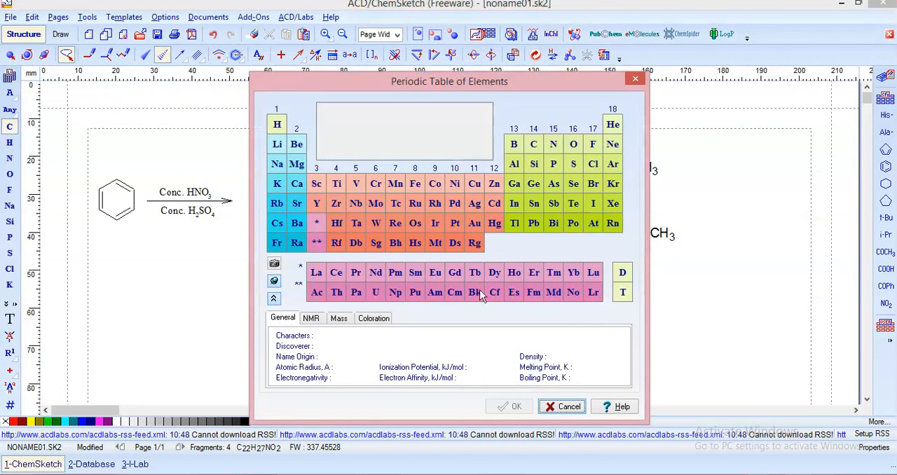
click(415, 222)
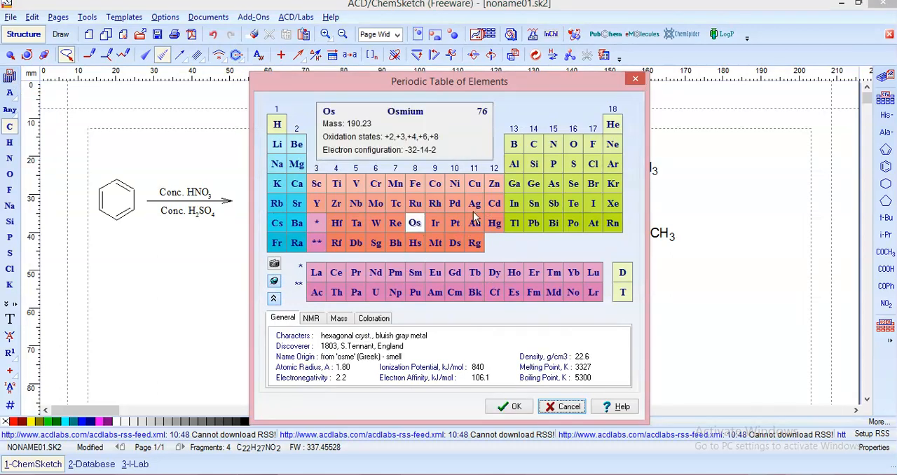
click(475, 203)
click(533, 183)
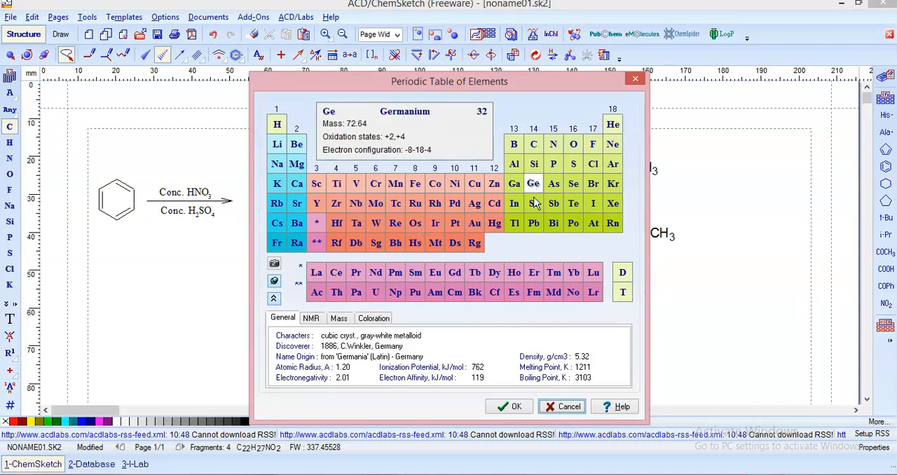
click(534, 166)
click(511, 408)
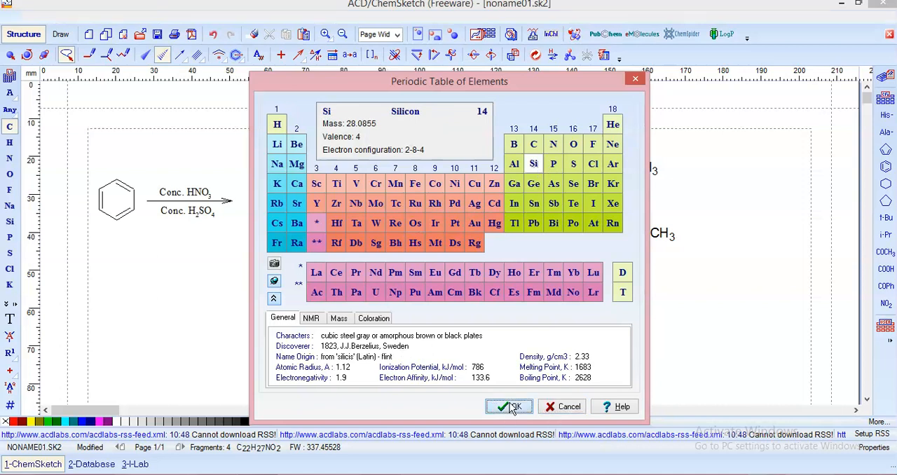
click(638, 170)
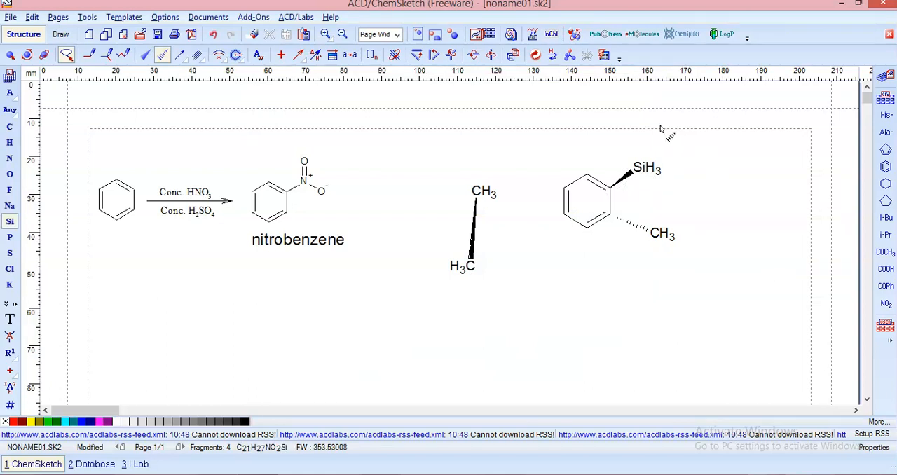
Try the tautomeric forms check without selecting a structure, and view the list of available atom and label tools
click(554, 55)
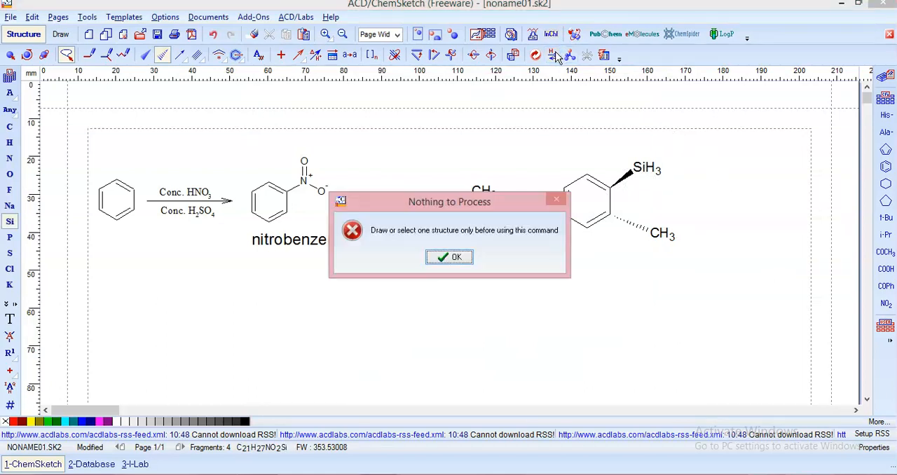
click(451, 258)
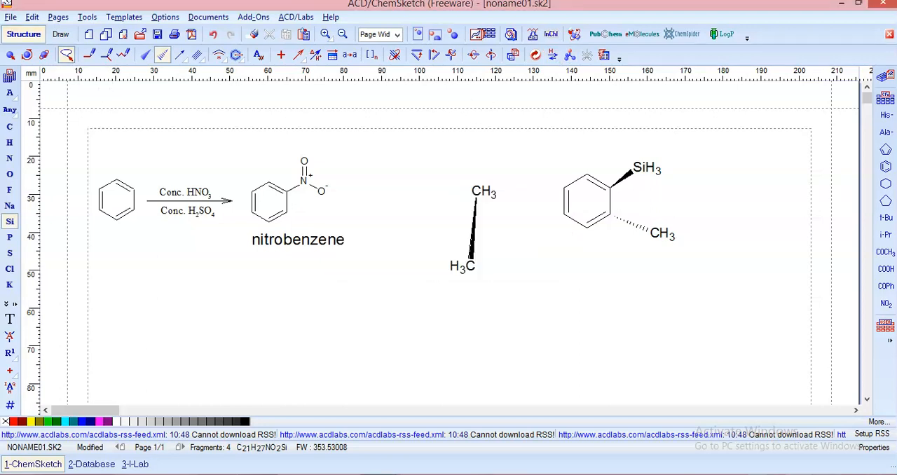
click(15, 306)
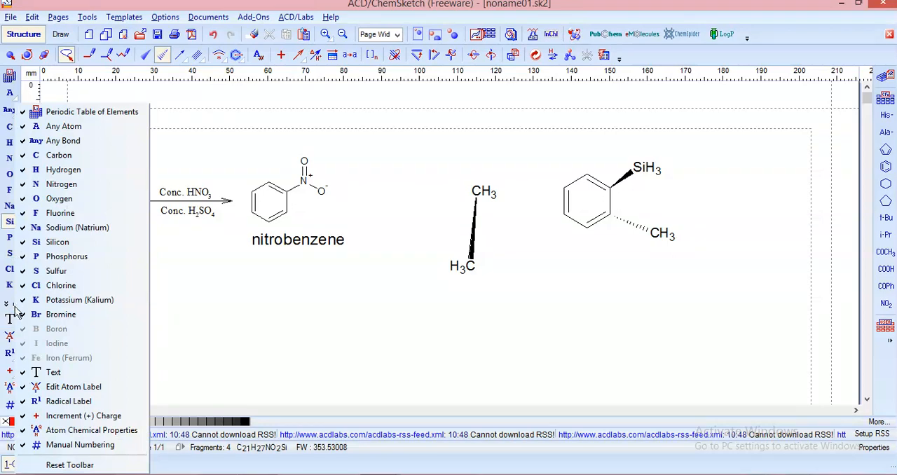
Hide and restore the Radical Label tool, and replace the hashed-bond methyl carbon on the second benzene ring with silicon
click(68, 403)
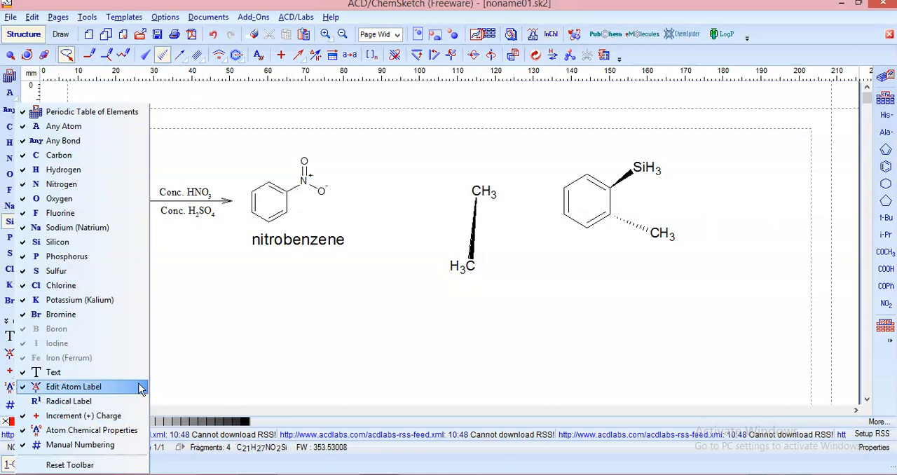
click(56, 401)
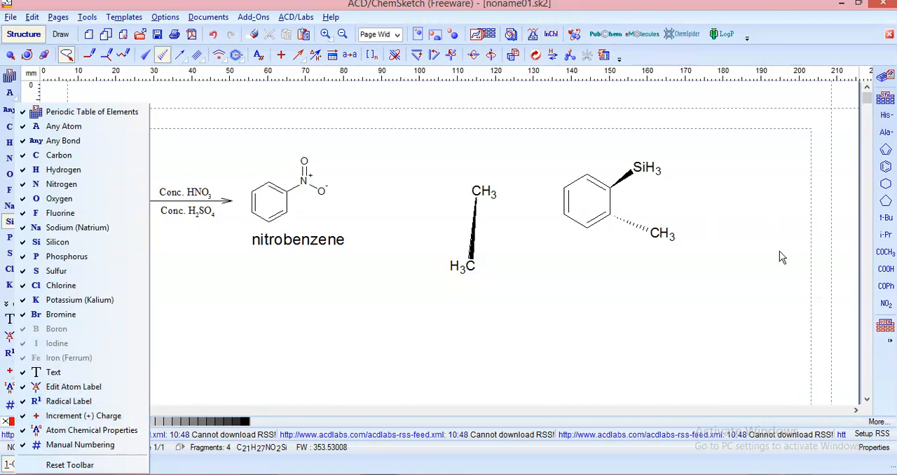
click(663, 235)
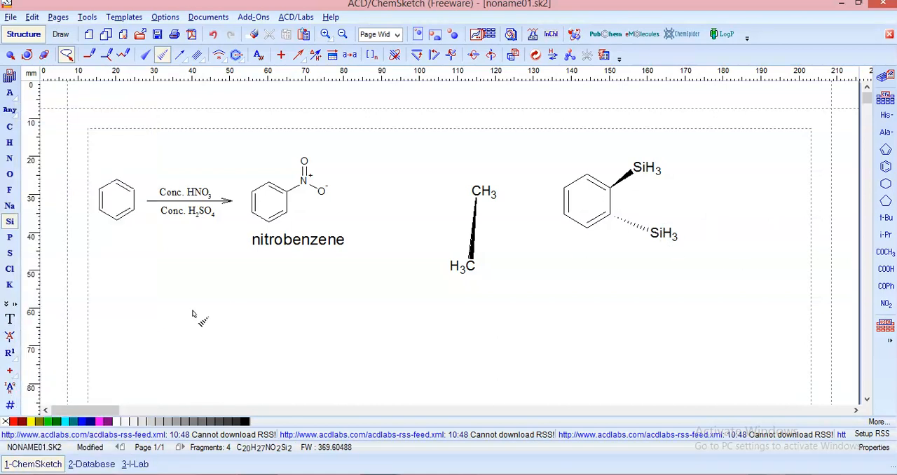
Replace both silicon substituents on the stereo-bonded benzene ring with R1 radical labels
click(10, 352)
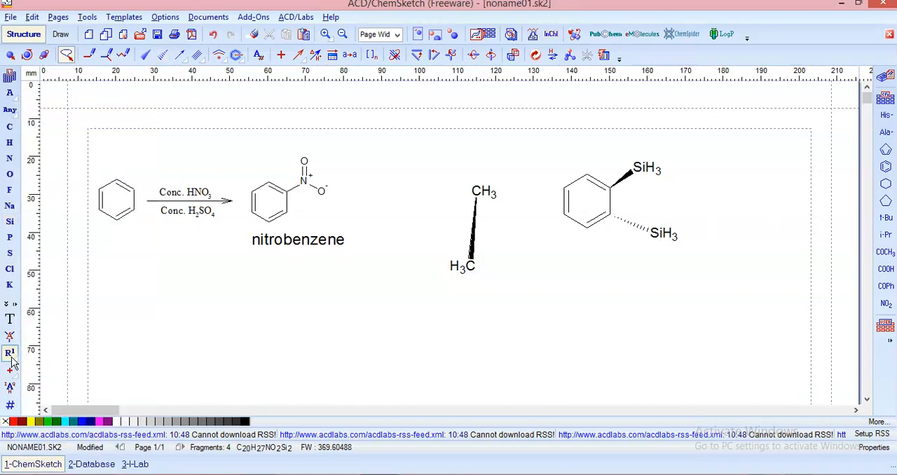
click(639, 173)
click(664, 235)
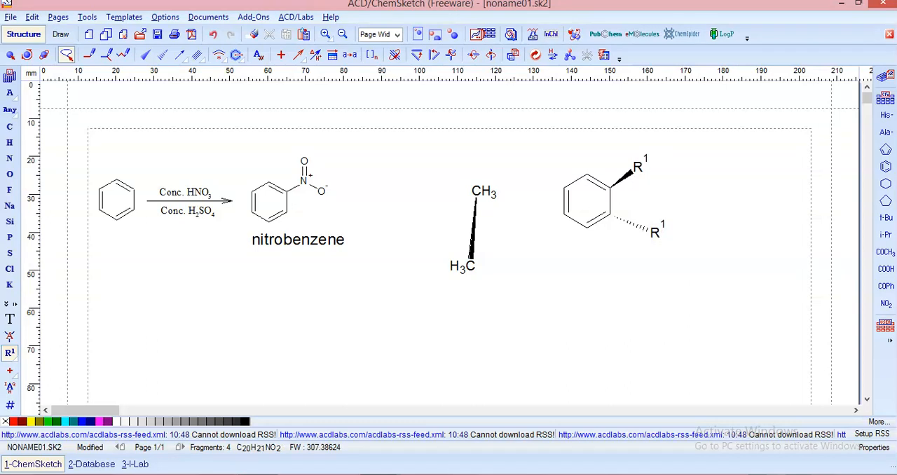
Give the upper carbon of the wedge-bonded ethane a 3+ charge and the lower carbon a single positive charge
click(10, 374)
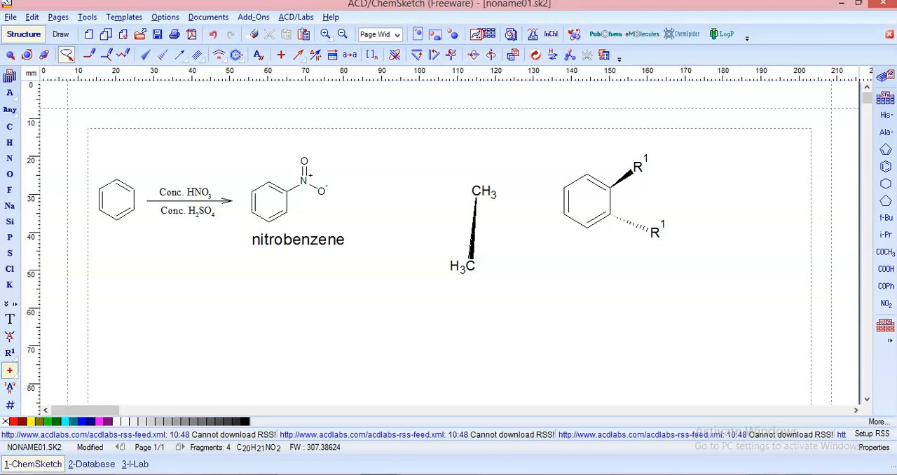
click(487, 197)
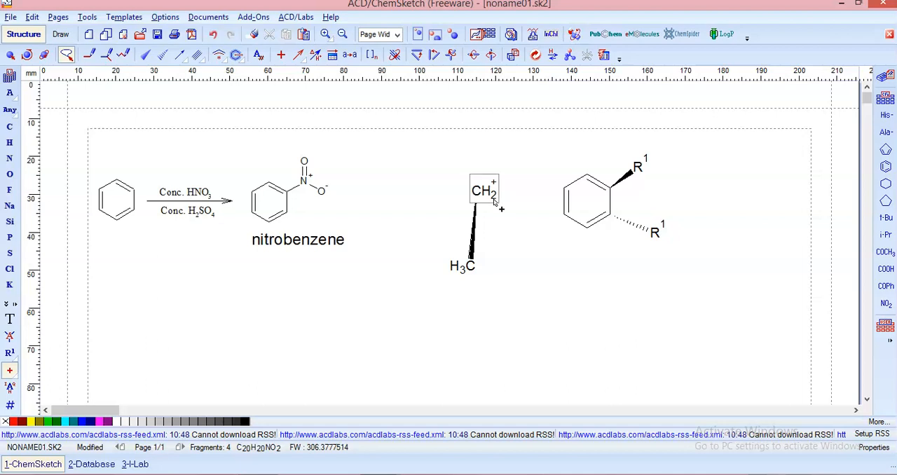
click(492, 197)
click(489, 194)
click(471, 265)
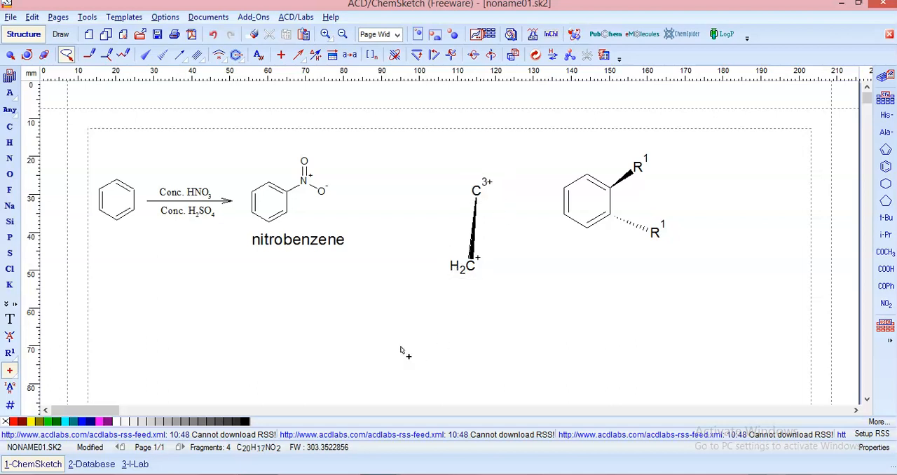
Place a nitrogen atom in the empty area below nitrobenzene and give it a single negative charge
click(9, 157)
click(254, 324)
click(10, 370)
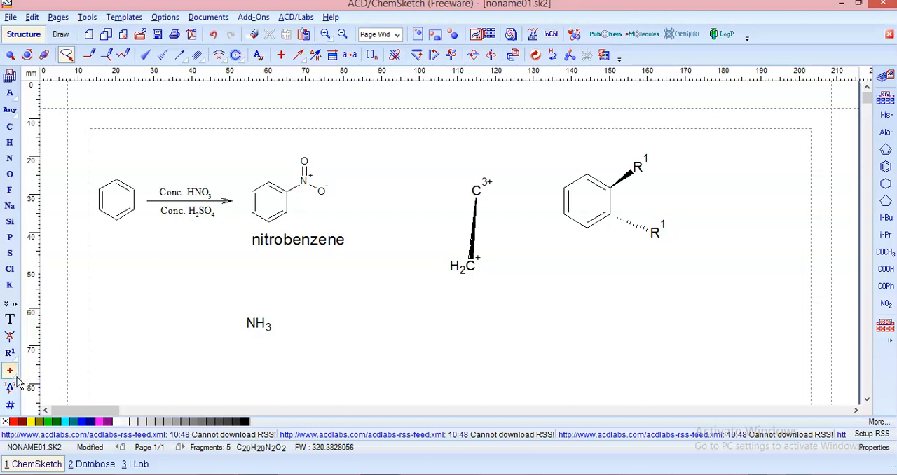
mouse_move(18, 381)
click(45, 377)
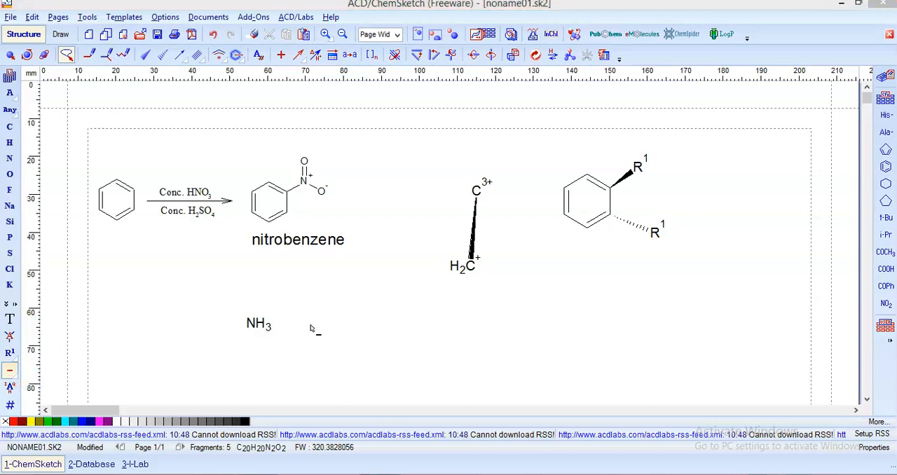
click(258, 328)
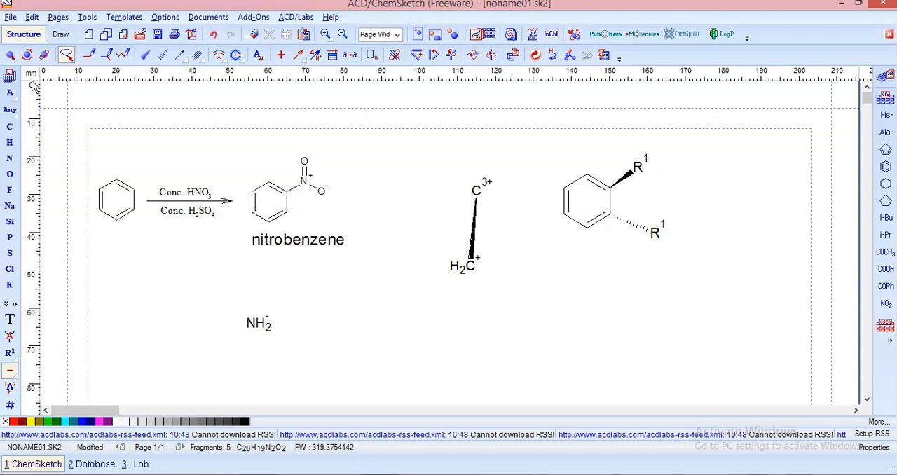
click(60, 18)
mouse_move(84, 19)
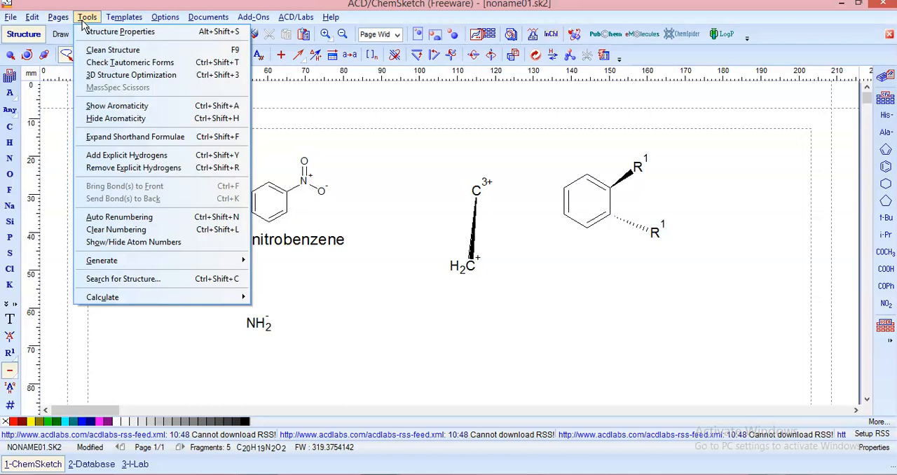
mouse_move(112, 261)
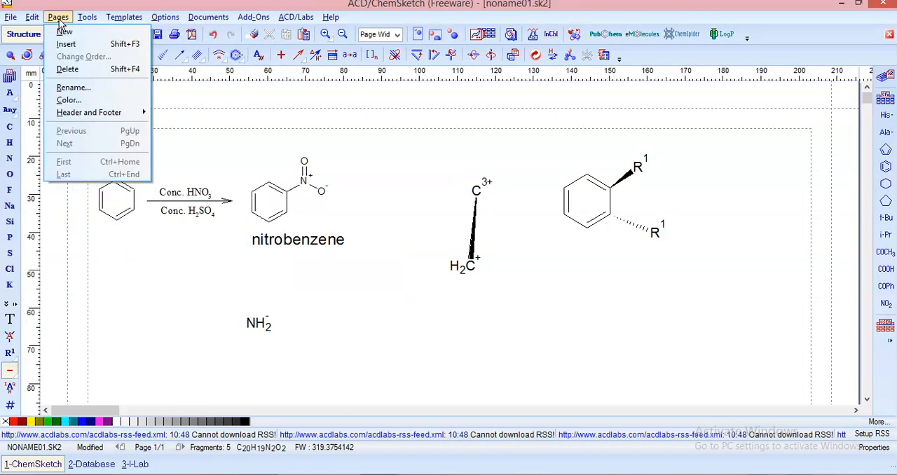
Save the drawing to the Desktop as noname01 in the ChemSketch 2.0 Document (*.sk2) format, after viewing the available file types
mouse_move(11, 20)
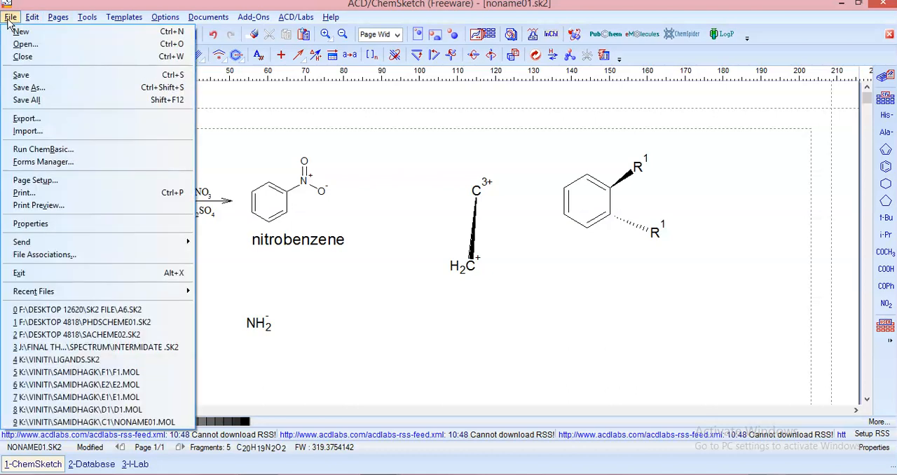
click(32, 90)
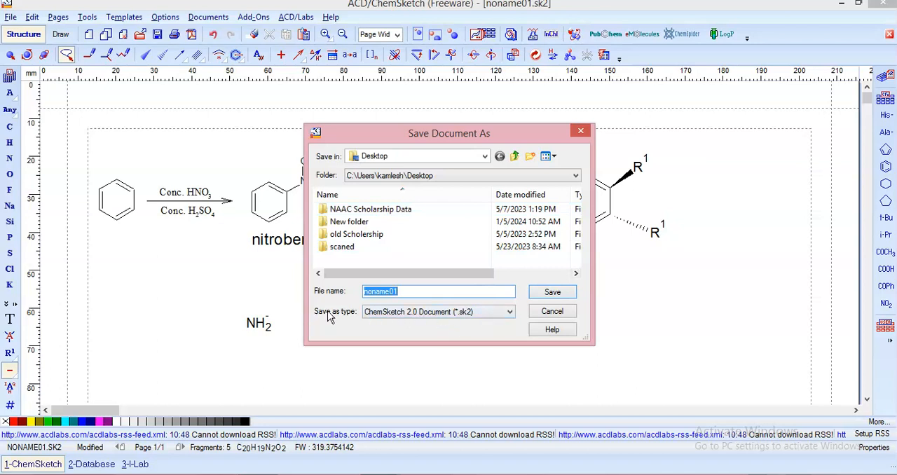
click(470, 315)
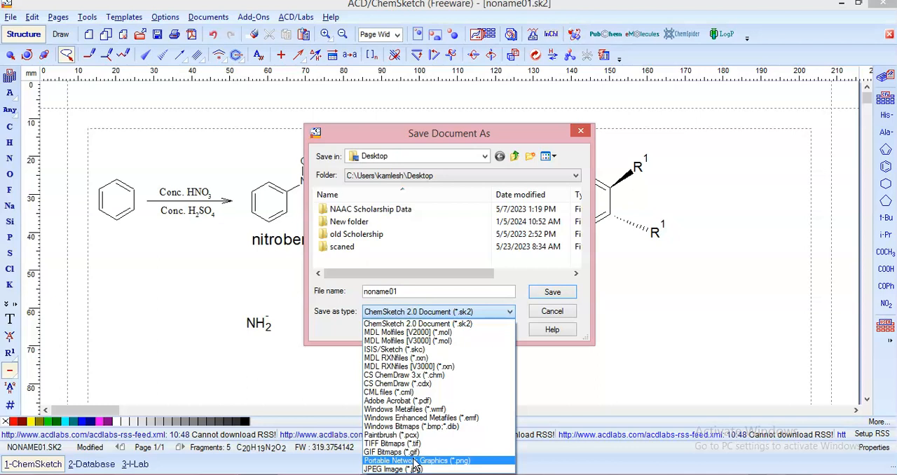
click(323, 327)
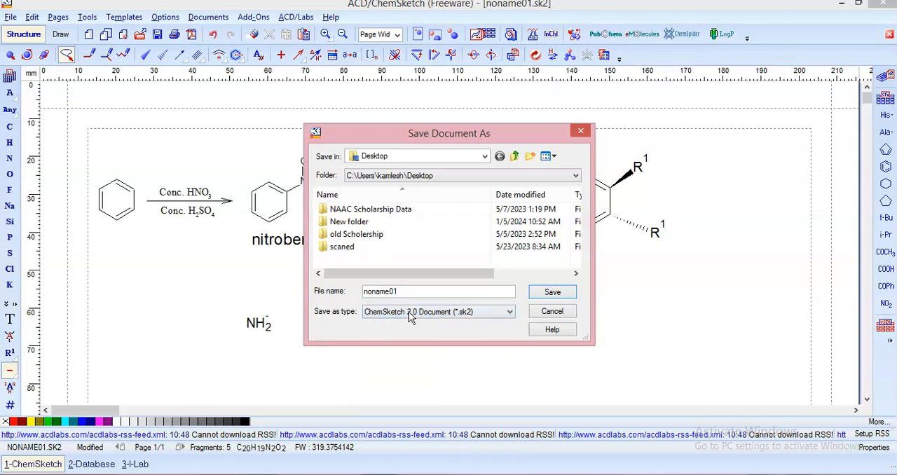
click(542, 296)
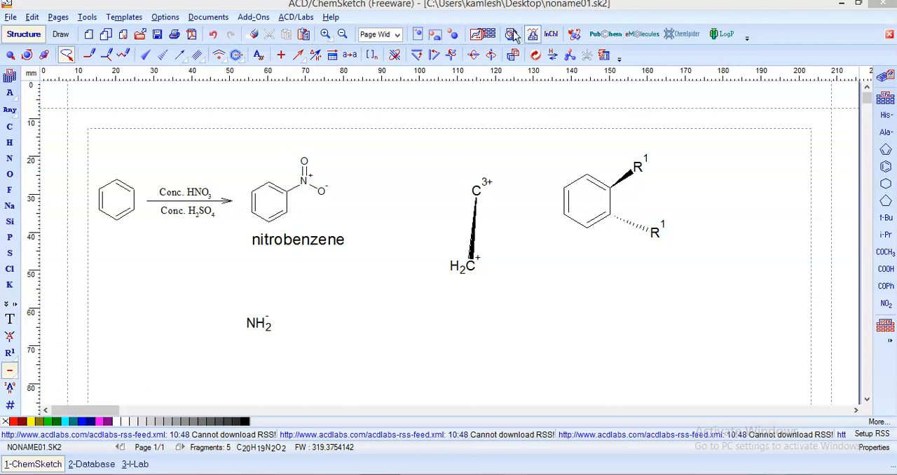
Review the valence, charge and isotope options in the Atomic Properties of the negatively charged nitrogen, closing them without changes
click(10, 391)
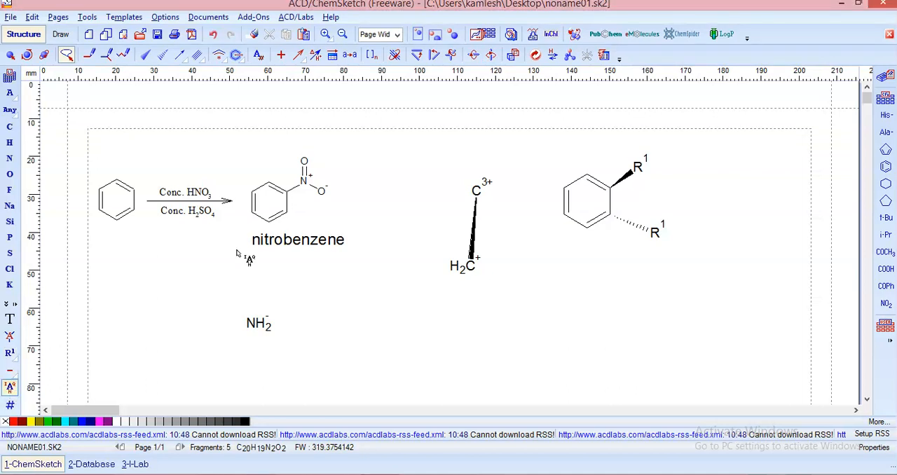
click(260, 328)
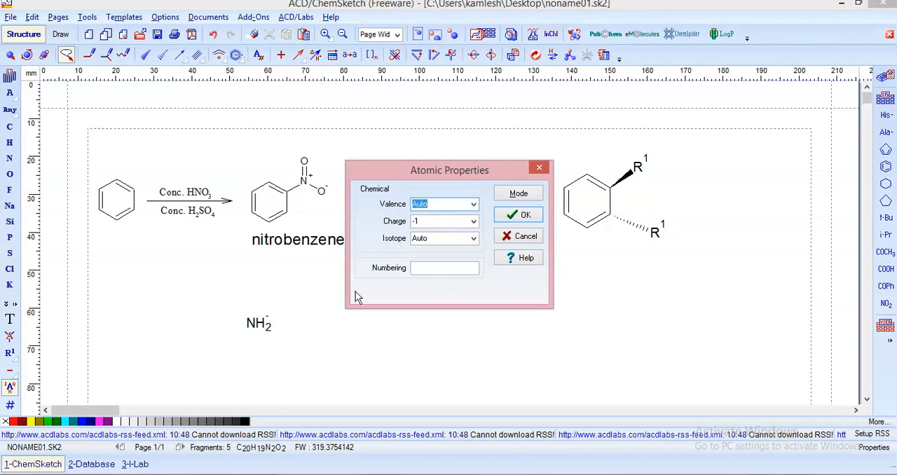
click(472, 205)
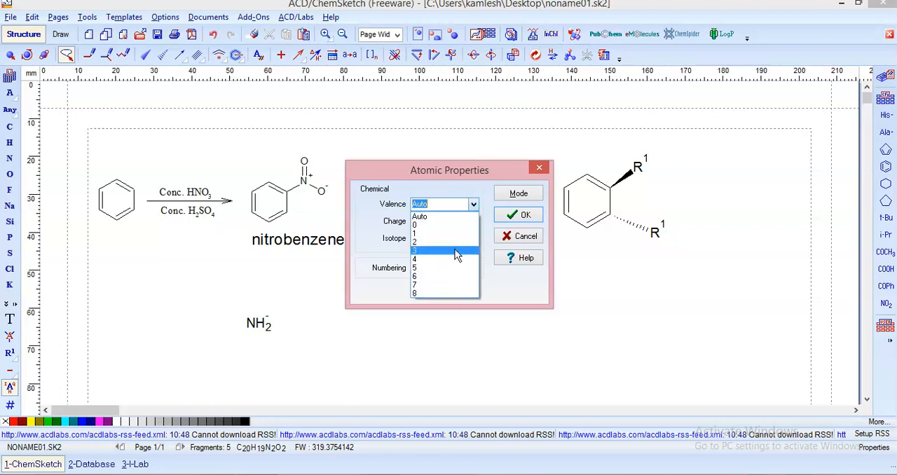
click(473, 205)
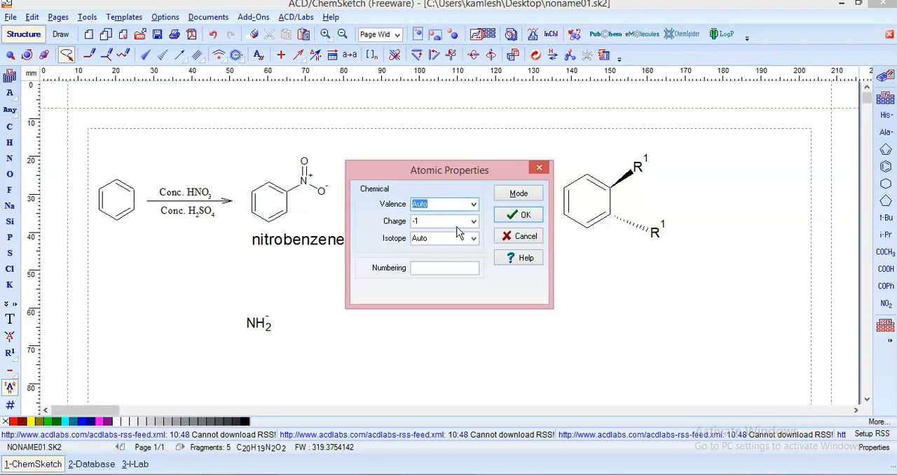
click(473, 221)
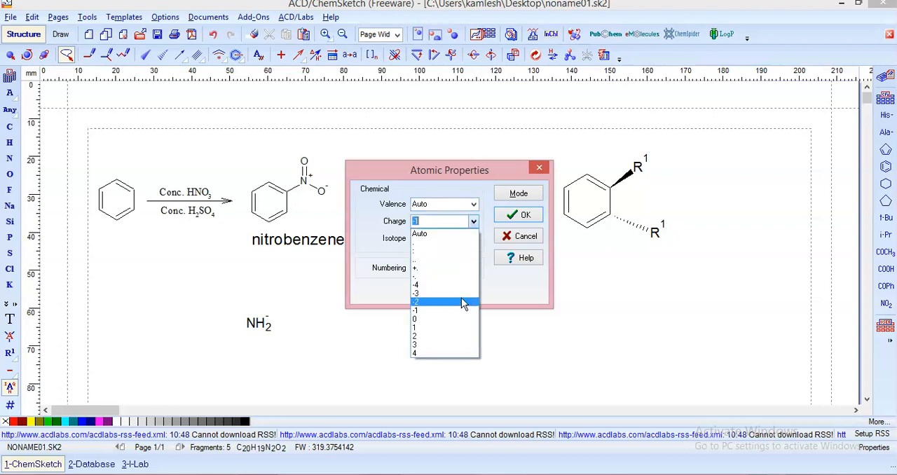
click(372, 242)
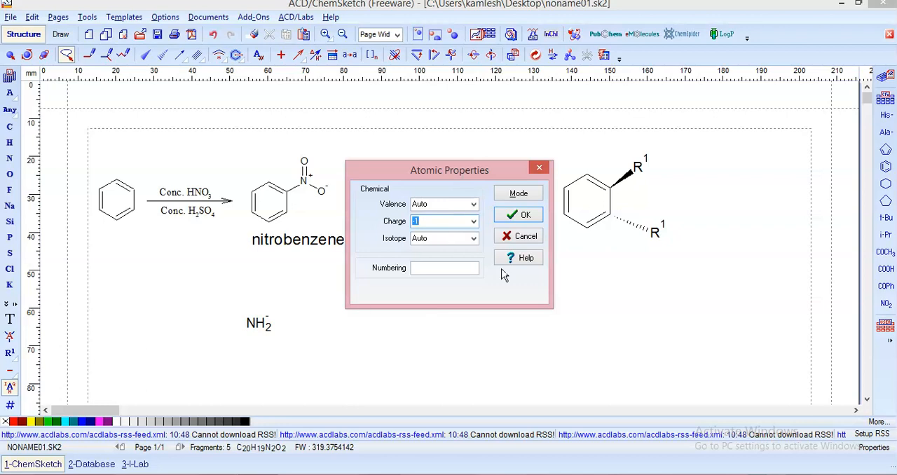
click(474, 239)
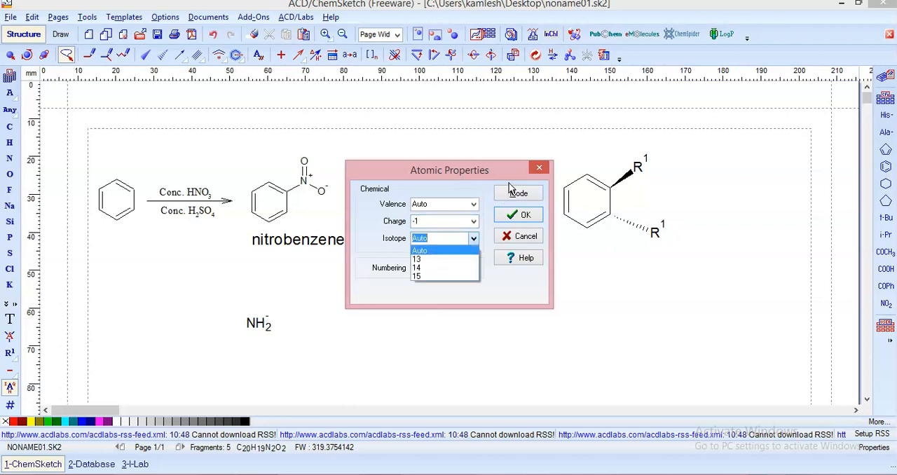
click(539, 170)
click(539, 171)
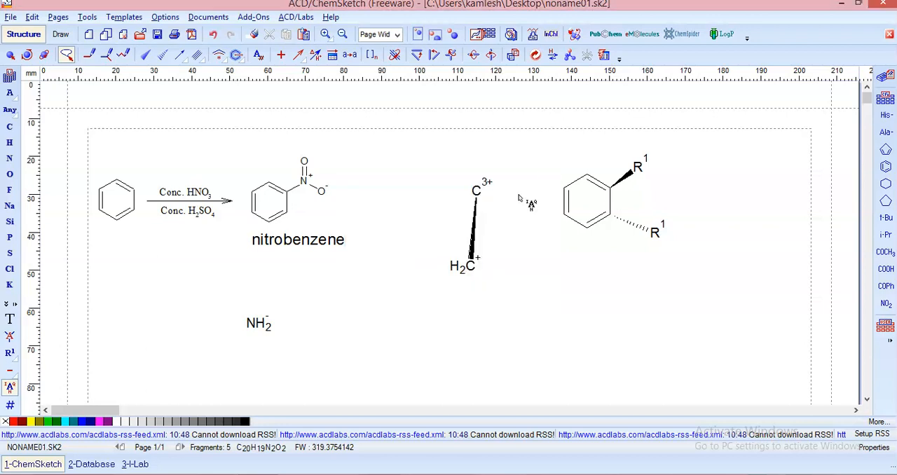
Place a lone carbon atom to the left of the charged nitrogen and choose isotope 13 in its Atomic Properties
click(10, 126)
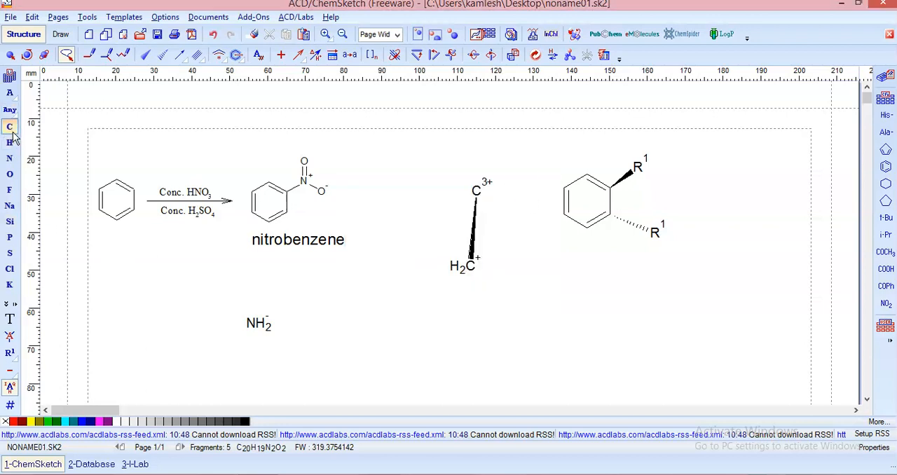
click(152, 300)
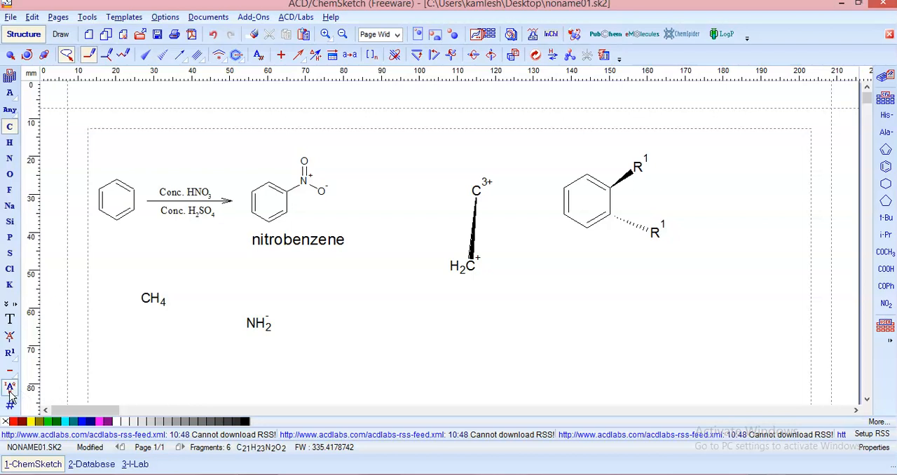
click(11, 387)
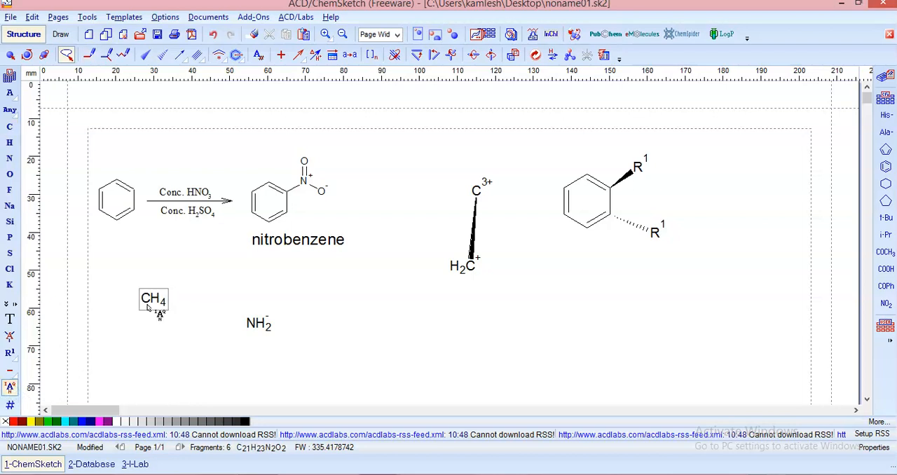
click(150, 301)
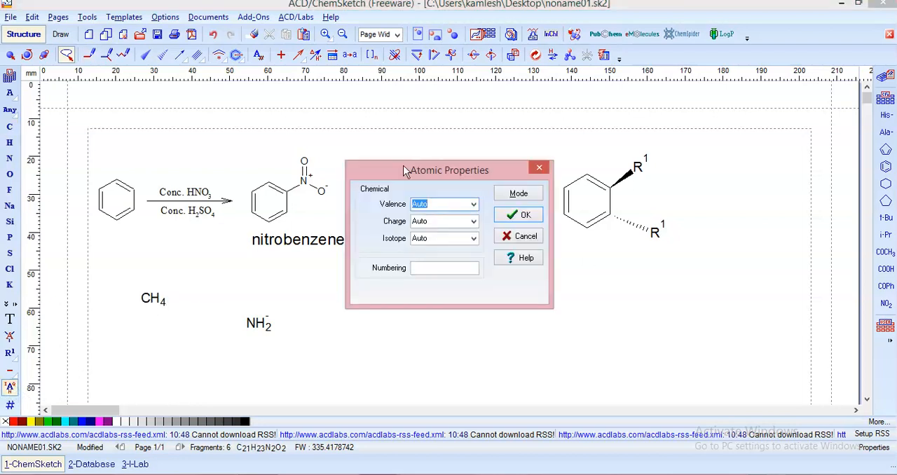
click(473, 204)
click(475, 210)
click(473, 222)
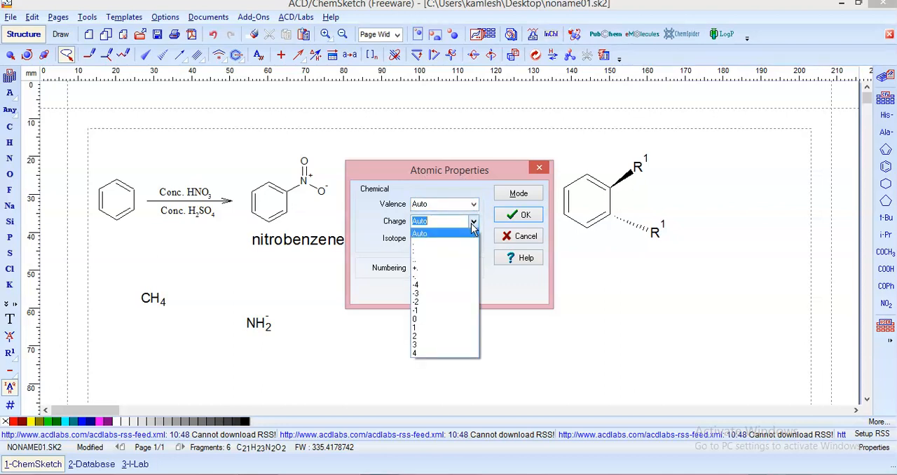
click(471, 224)
click(476, 239)
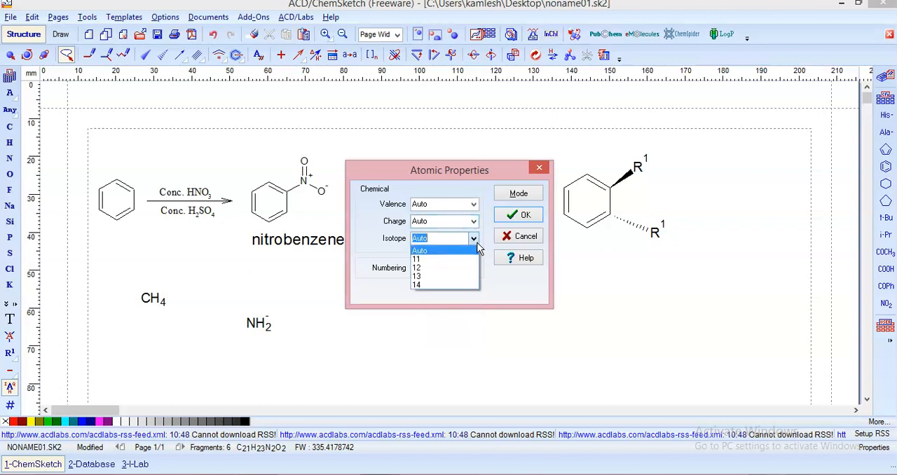
click(453, 276)
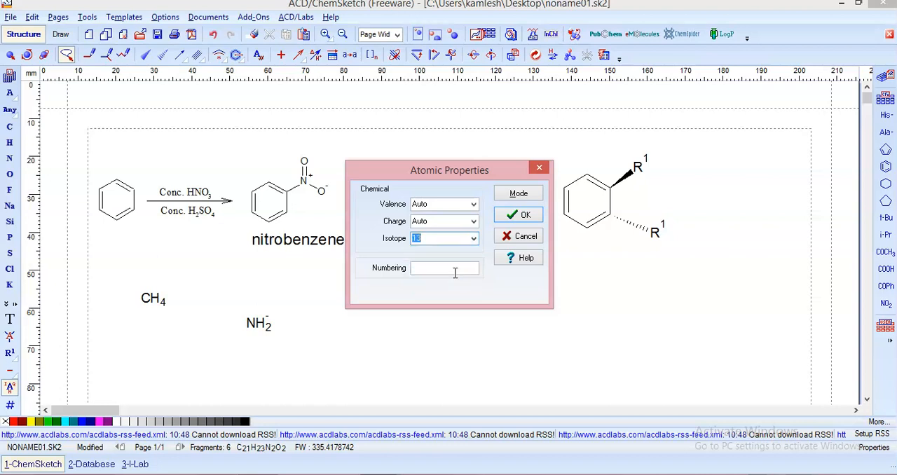